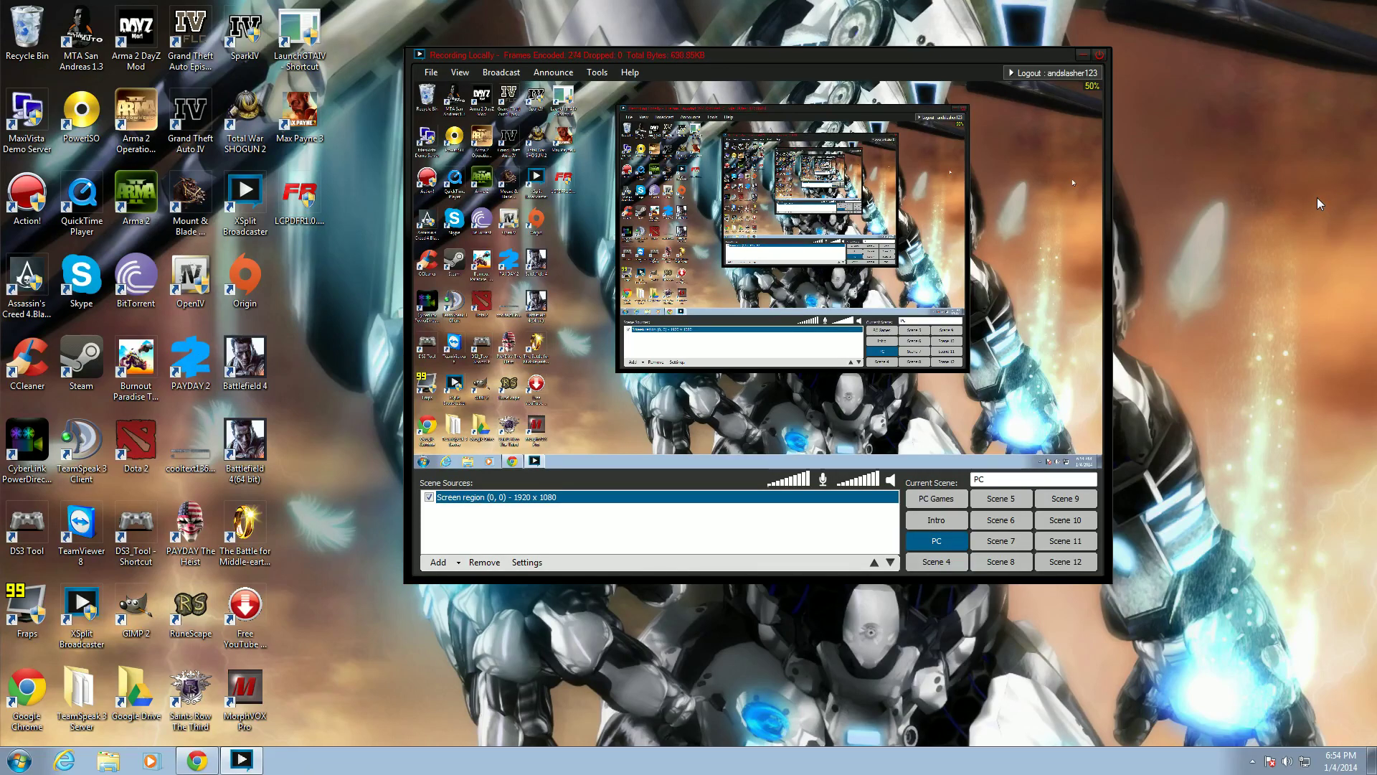
# Minimize the XSplit Broadcaster window so the Windows desktop shows.
pyautogui.click(1085, 55)
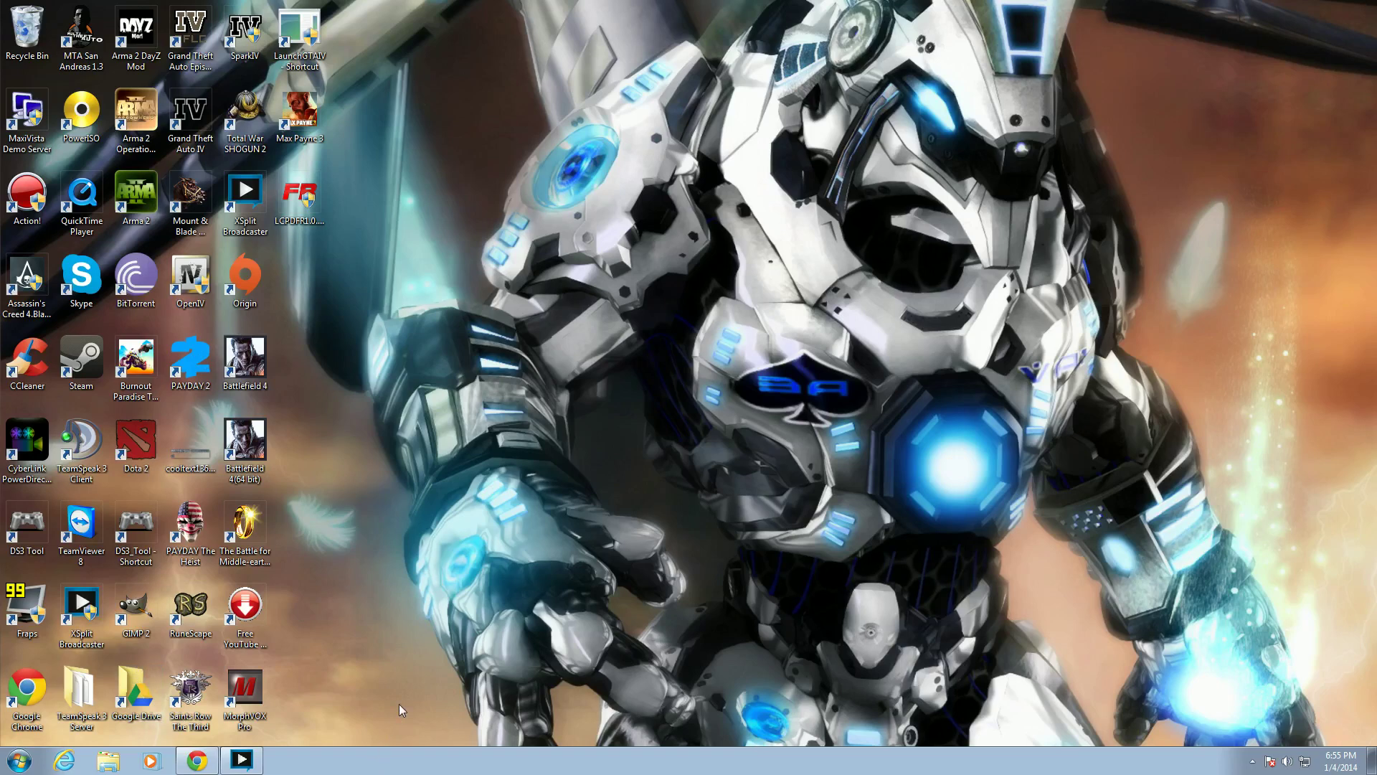
# Restore the Chrome window from the taskbar and move it higher on screen.
pyautogui.click(211, 761)
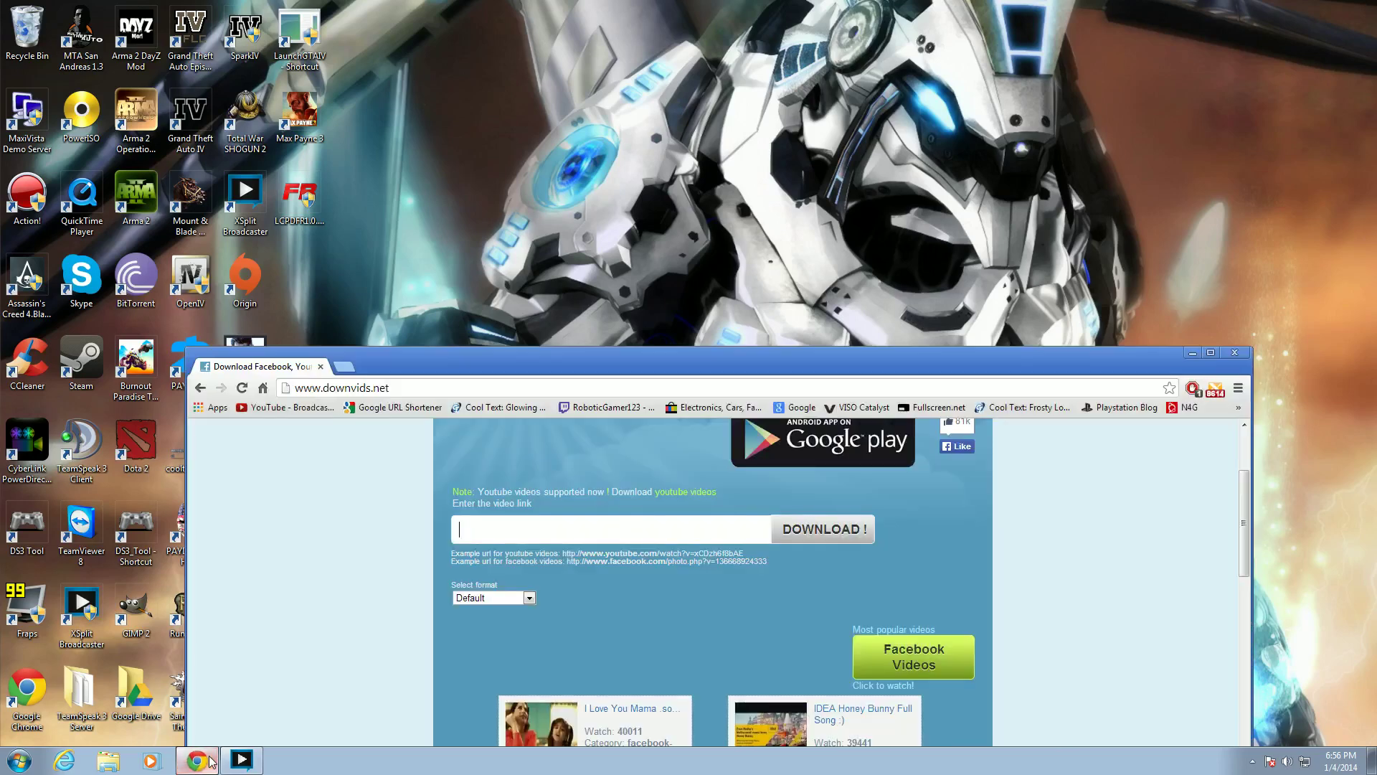
pyautogui.moveTo(565, 343)
pyautogui.mouseDown()
pyautogui.moveTo(621, 279)
pyautogui.moveTo(659, 144)
pyautogui.mouseUp()
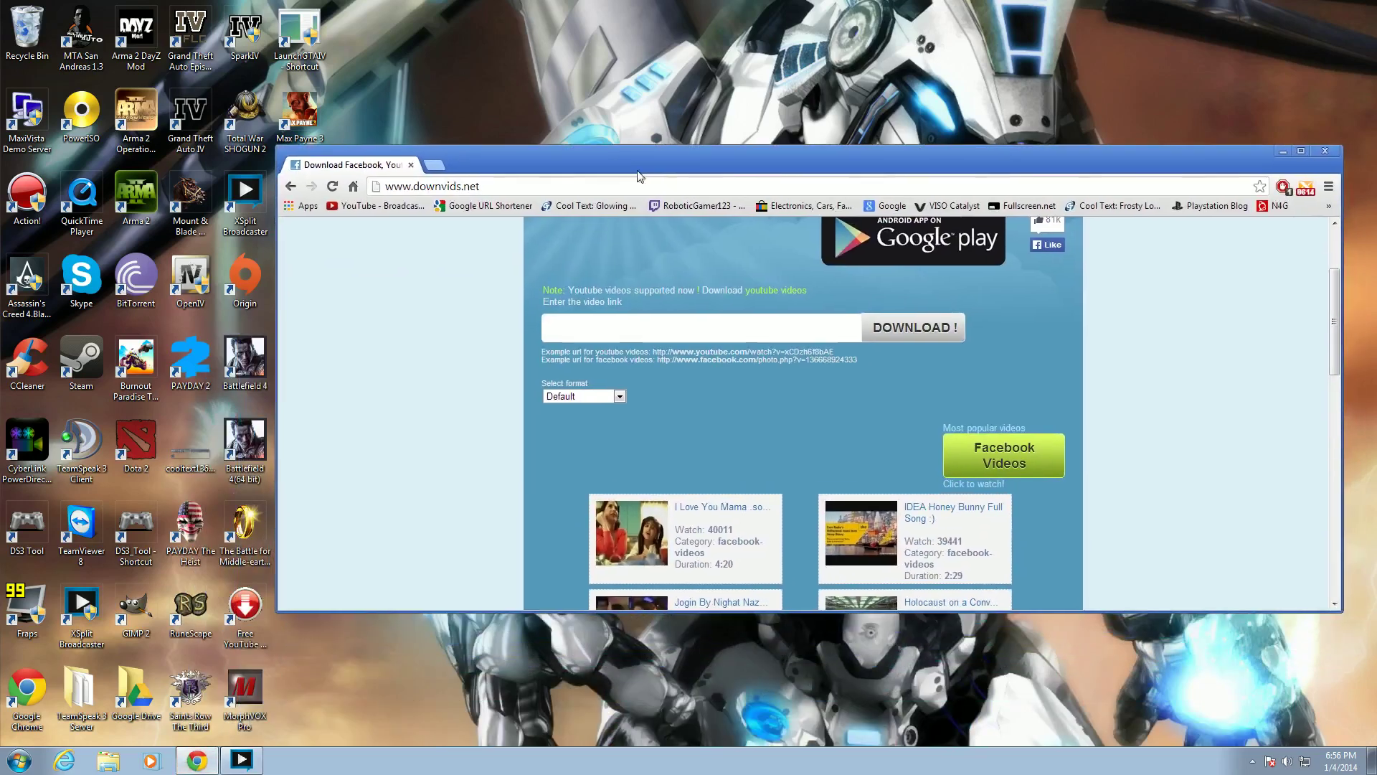
pyautogui.scroll(2, 569, 328)
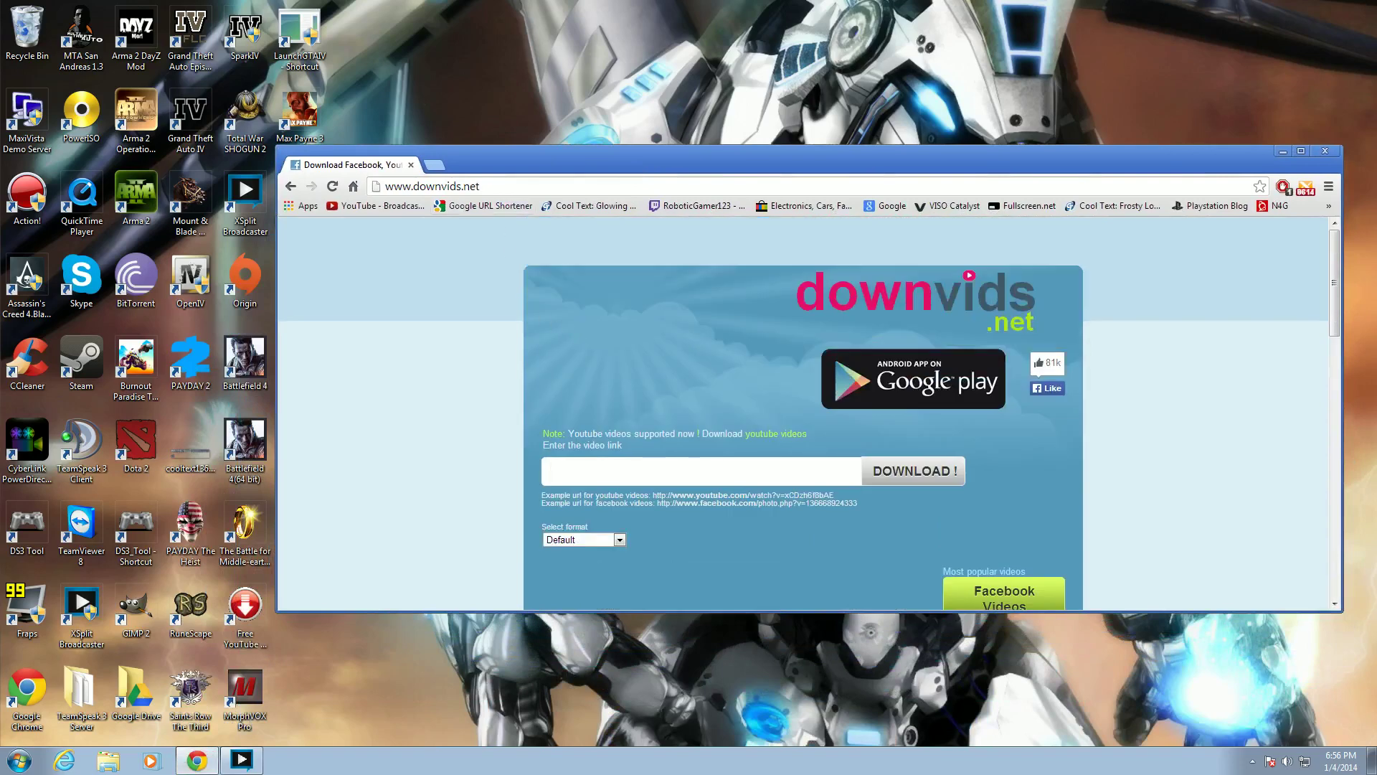
# In a new tab, search Google for 'facebook' and open the Facebook site.
pyautogui.click(435, 165)
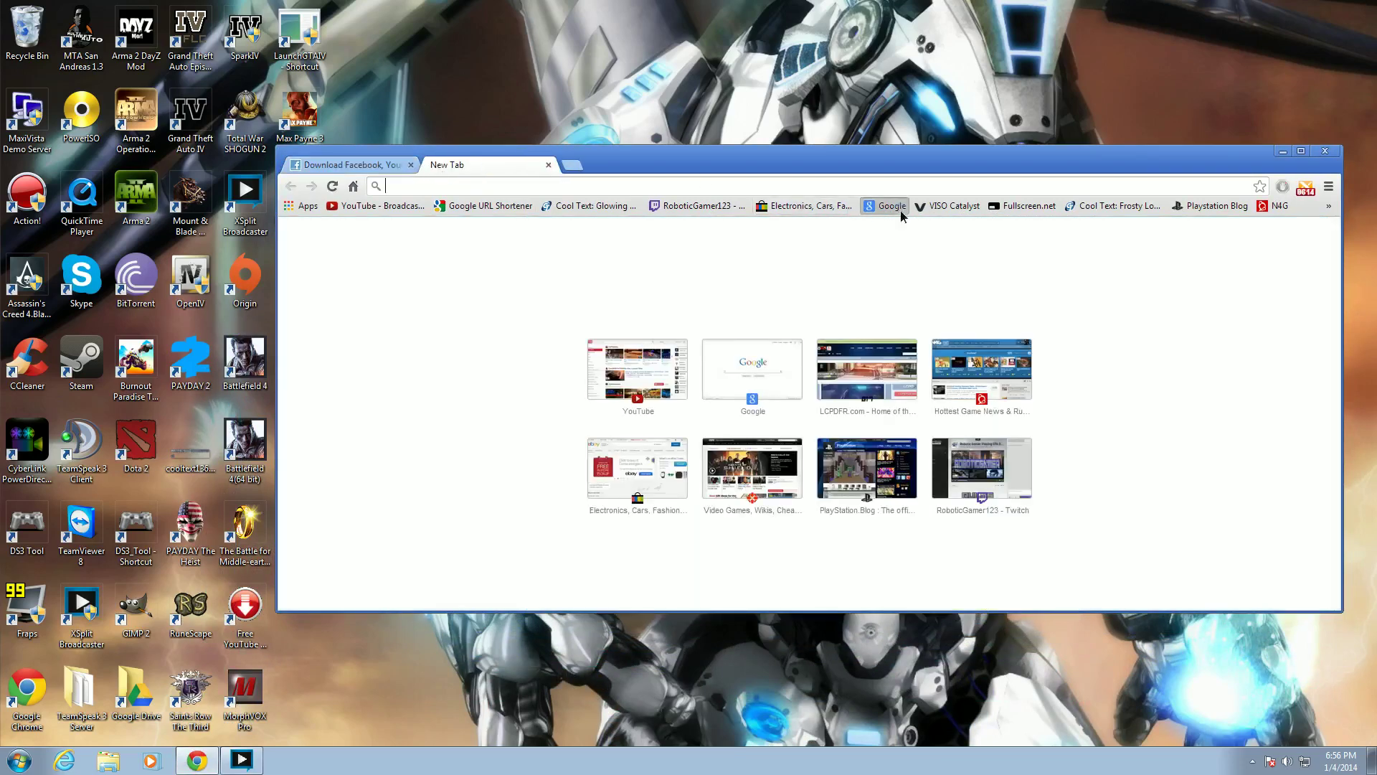
pyautogui.click(889, 207)
pyautogui.write('face')
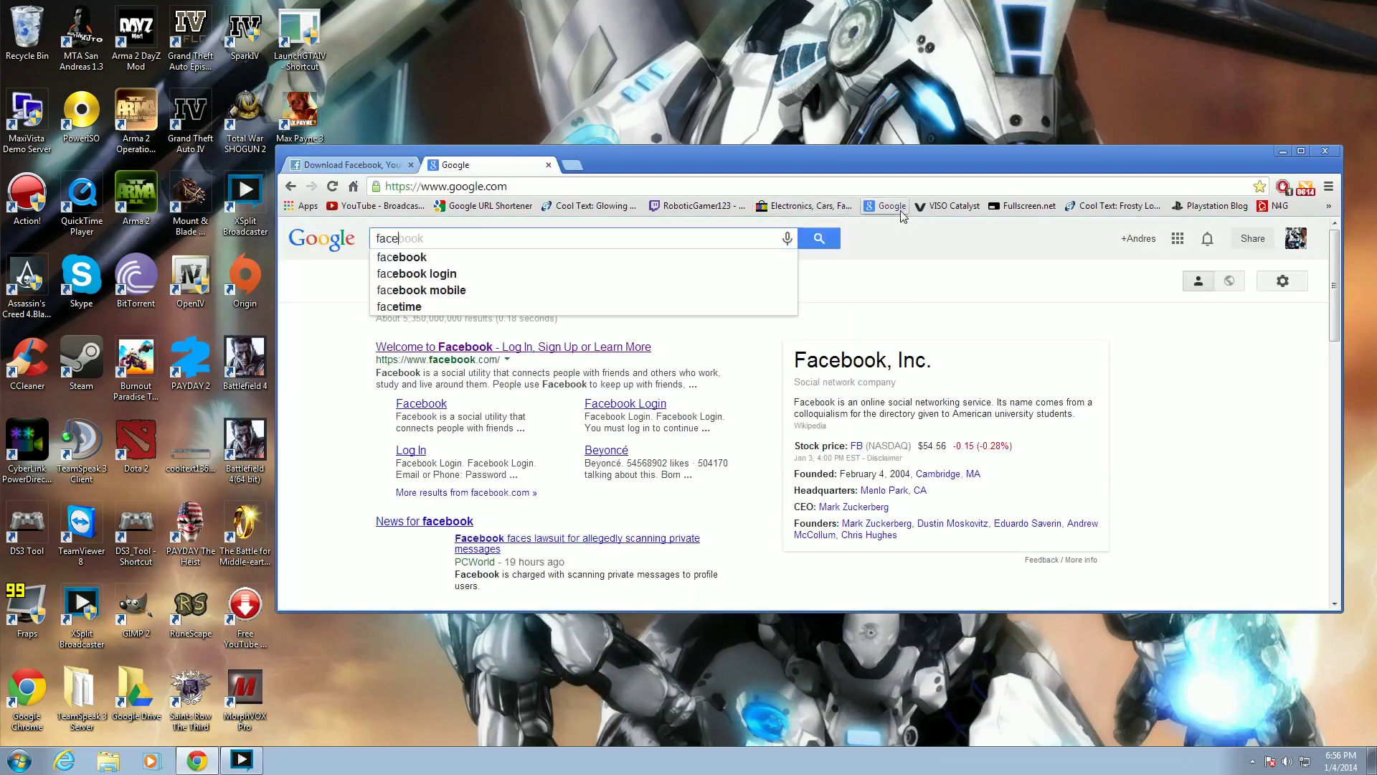
pyautogui.write('book')
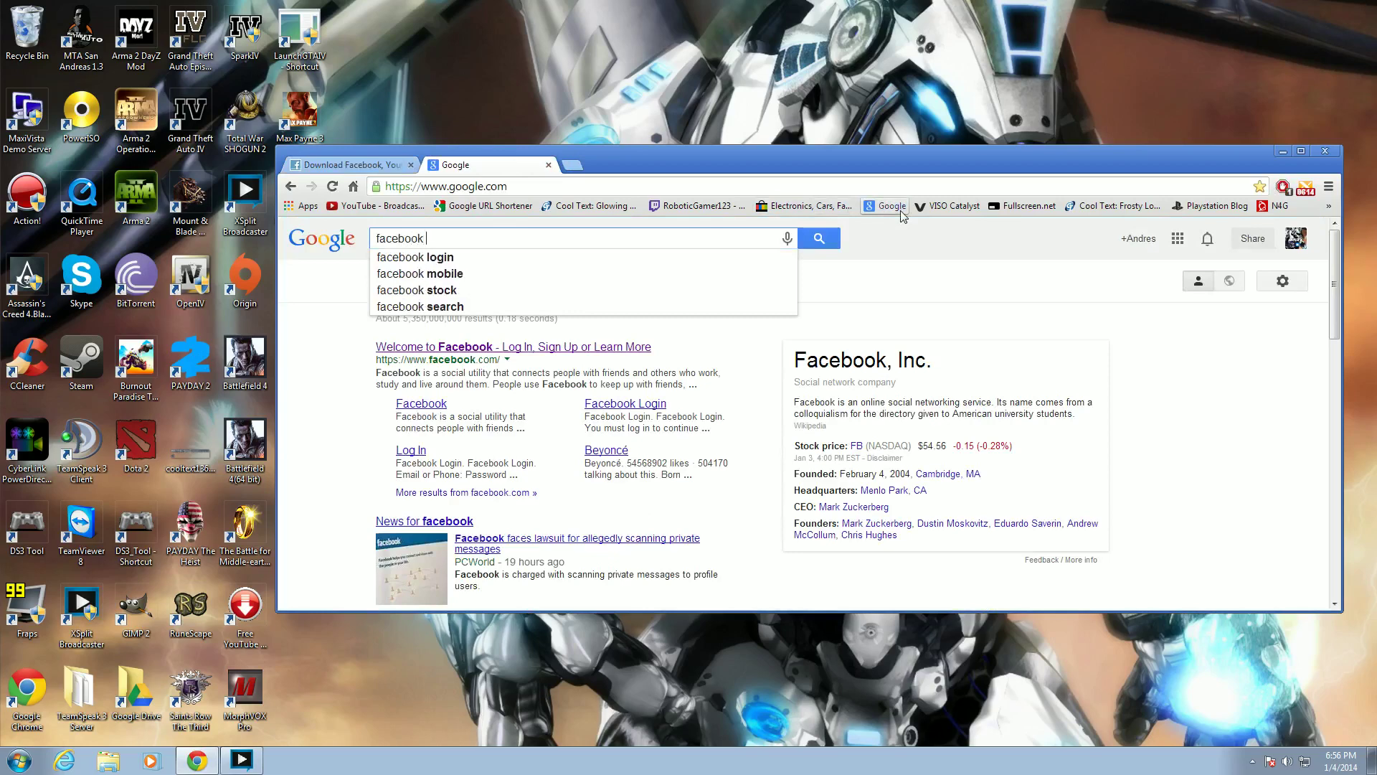
pyautogui.press('Return')
pyautogui.click(648, 350)
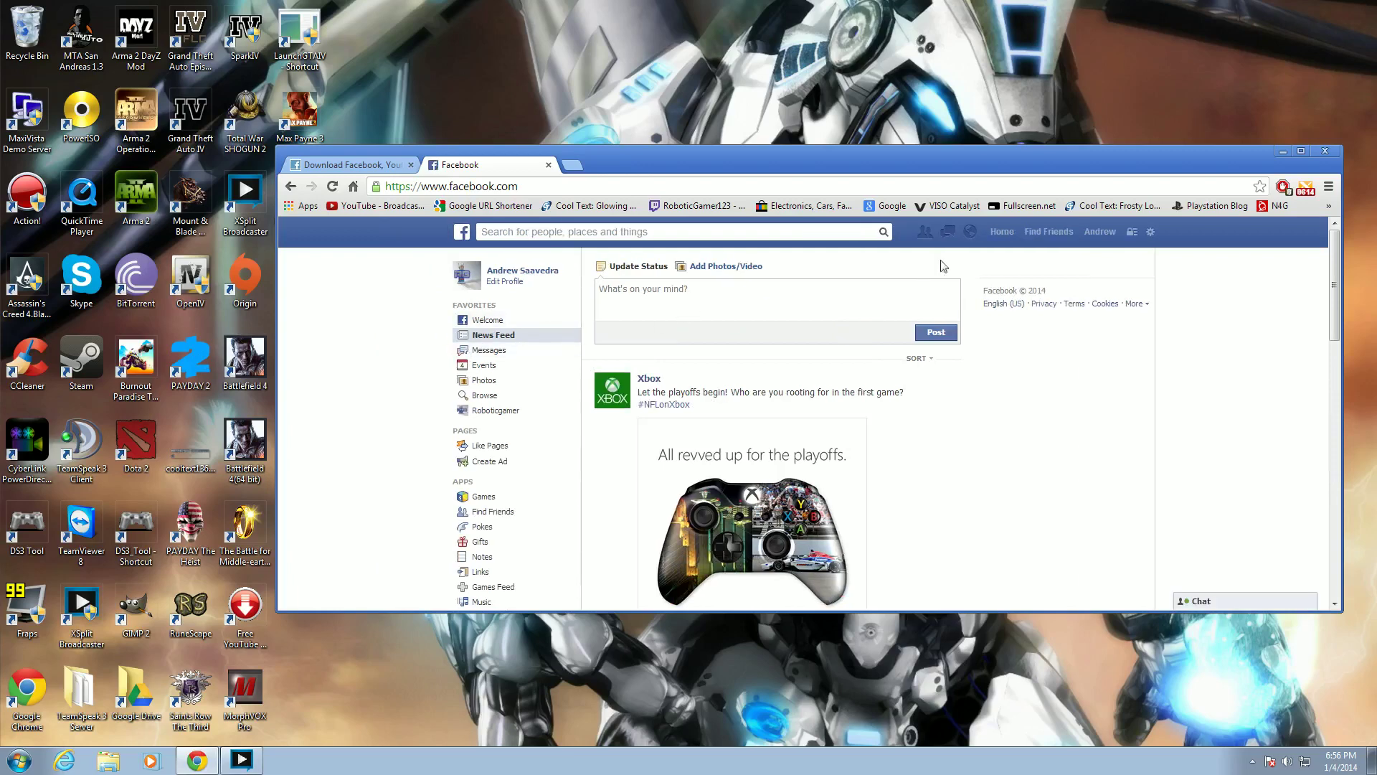
# Open your own Facebook profile and scroll to the Warframe Defense Part 1 post.
pyautogui.click(1094, 235)
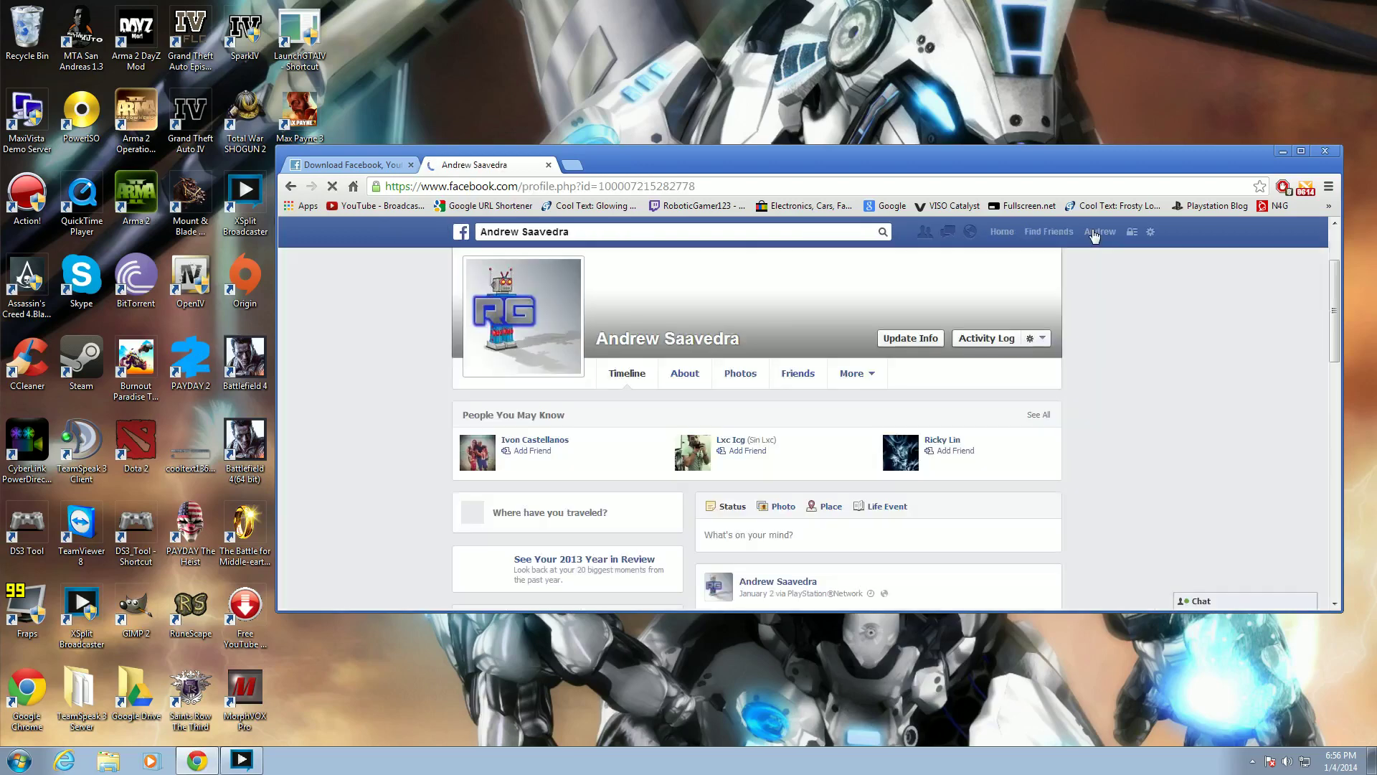
pyautogui.scroll(-5, 1199, 403)
pyautogui.scroll(-1, 1198, 403)
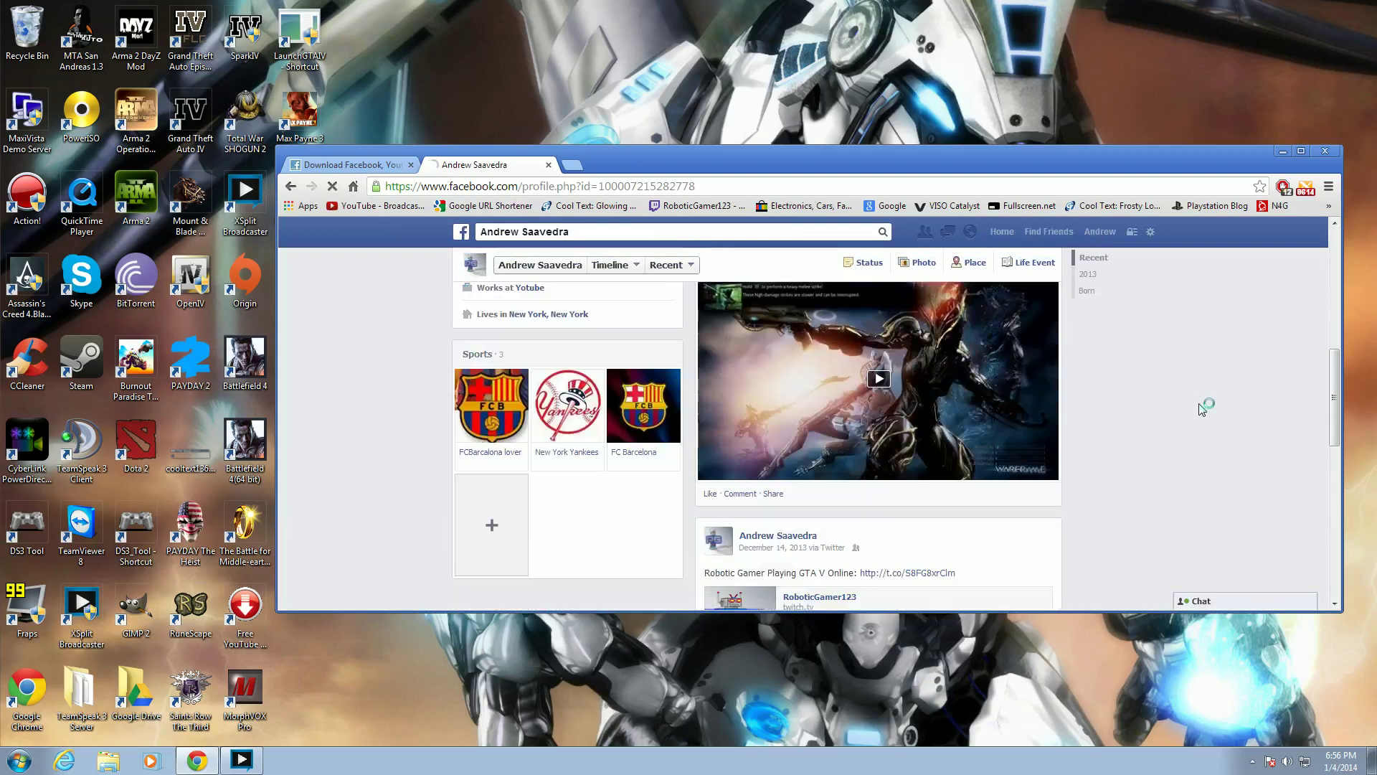
pyautogui.scroll(-1, 1198, 403)
pyautogui.scroll(1, 1199, 403)
pyautogui.scroll(1, 1199, 403)
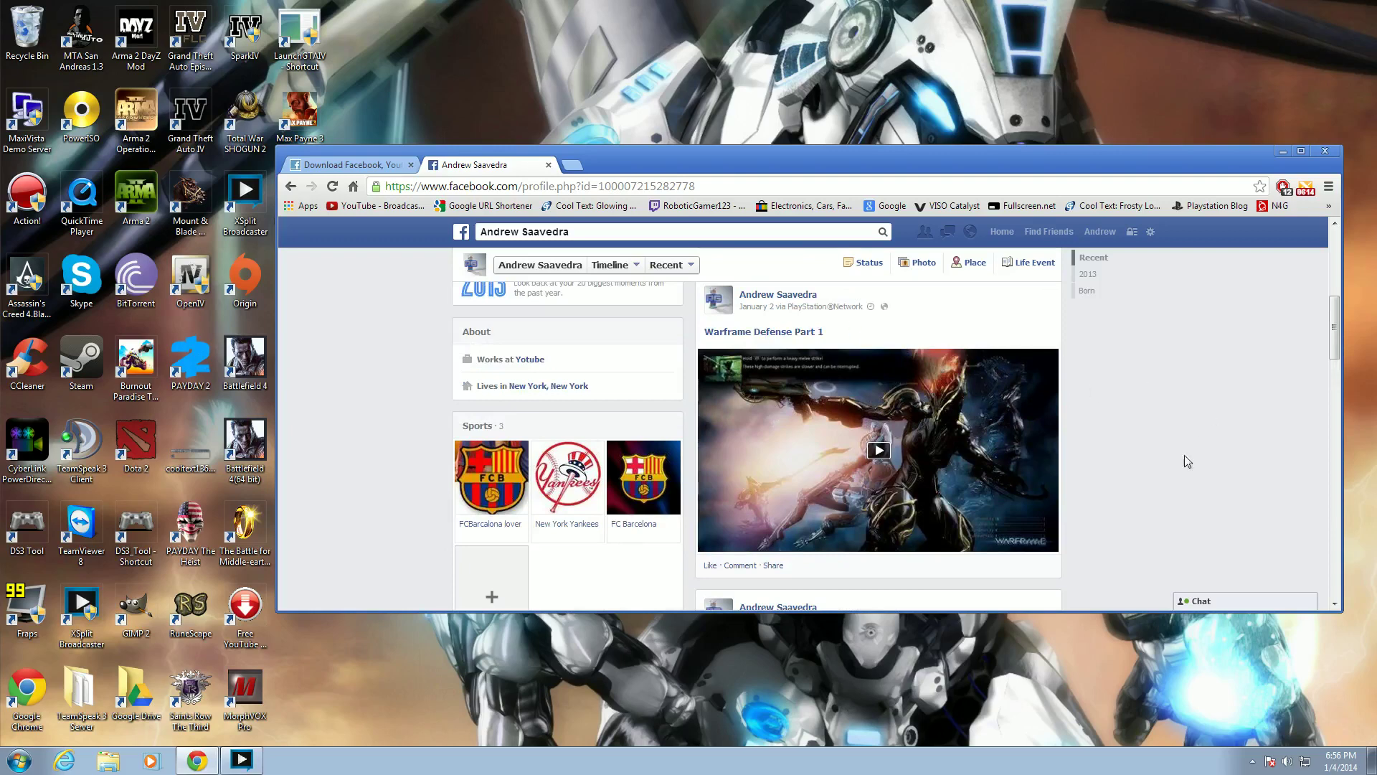
pyautogui.moveTo(878, 430)
pyautogui.click(573, 166)
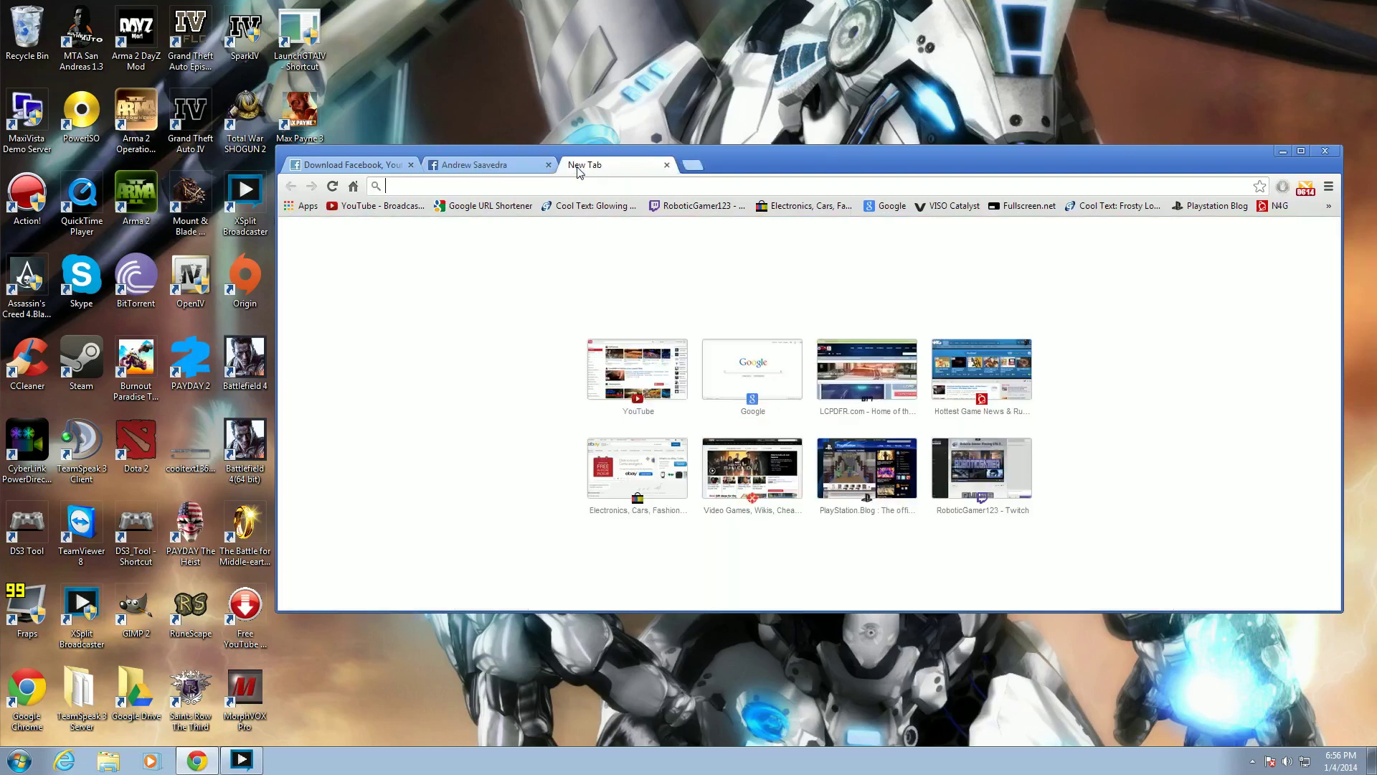
# Search Google for 'download facebook videos' and open the downvids.net result.
pyautogui.click(897, 212)
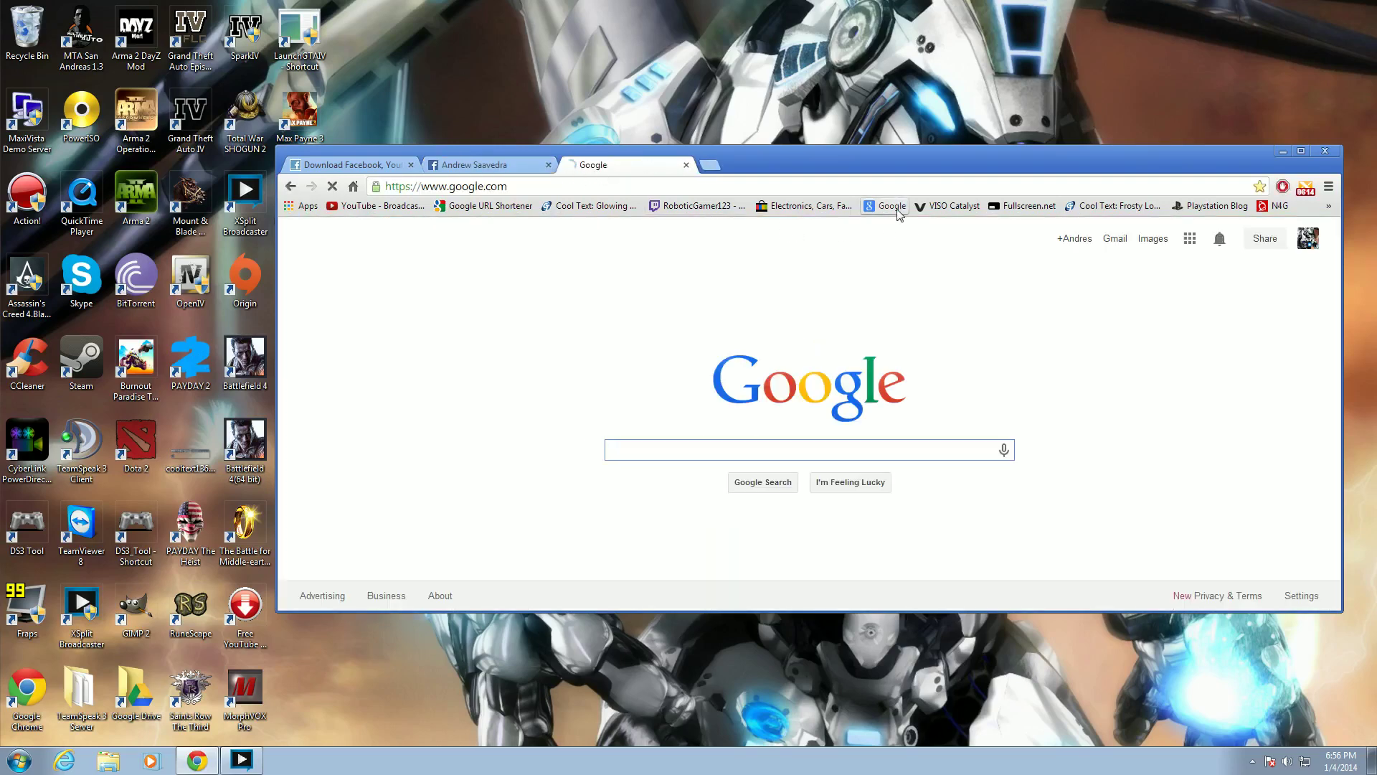
pyautogui.write('do')
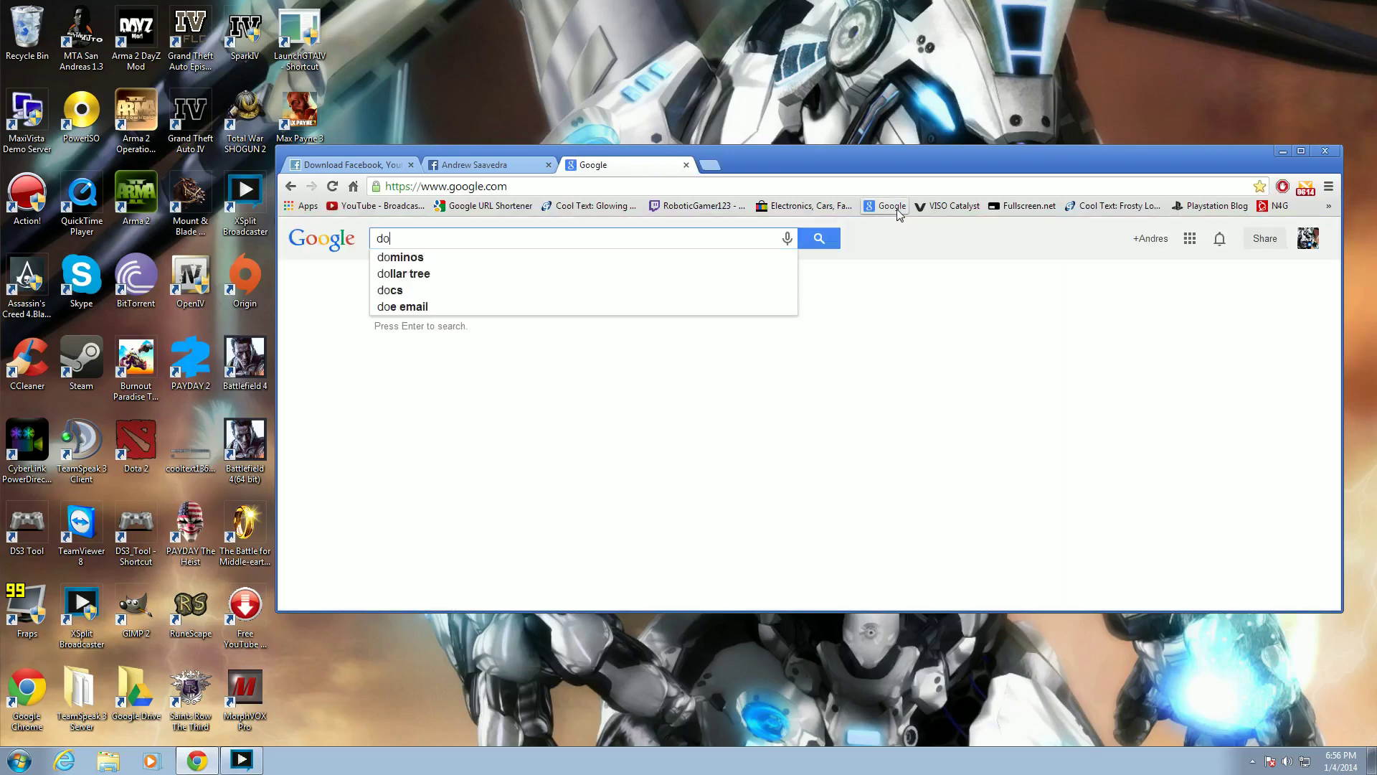
pyautogui.write('wnload ')
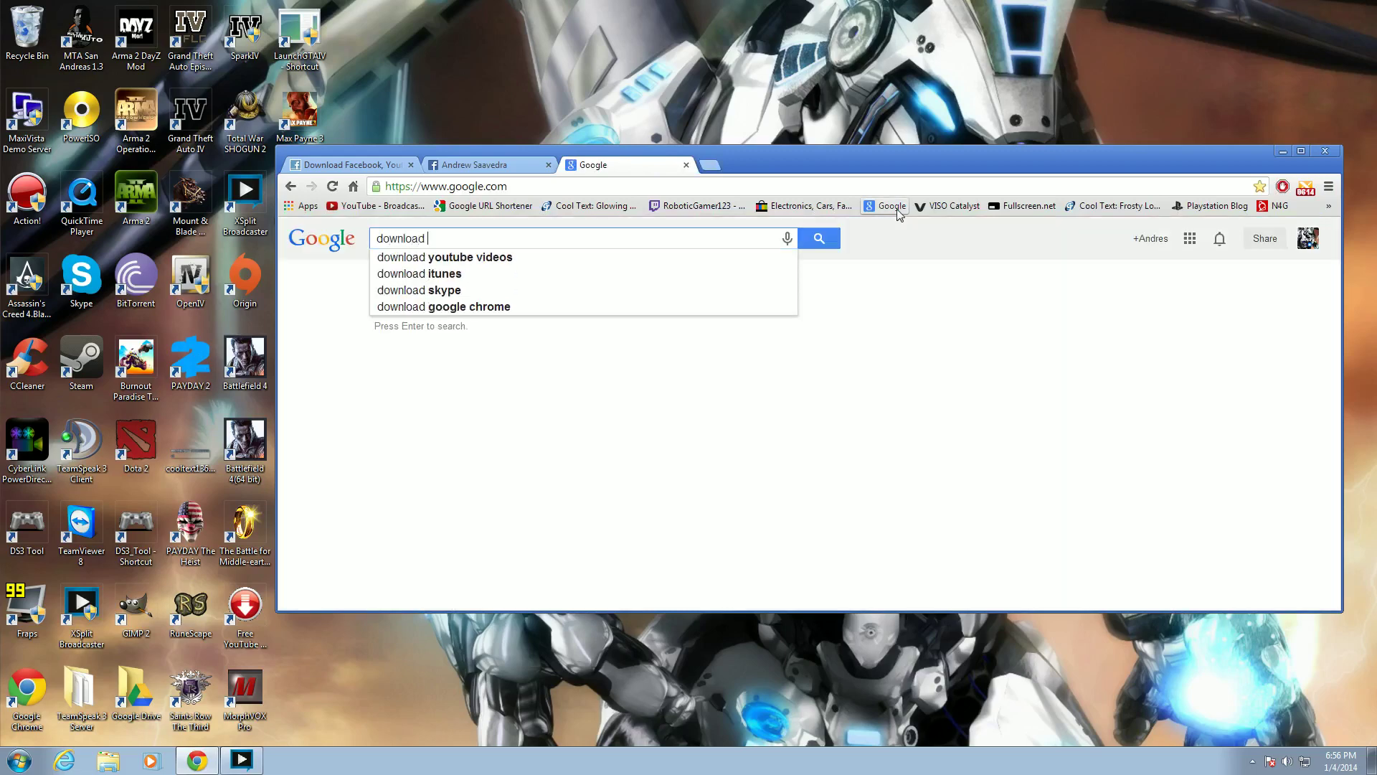
pyautogui.write('facebook ')
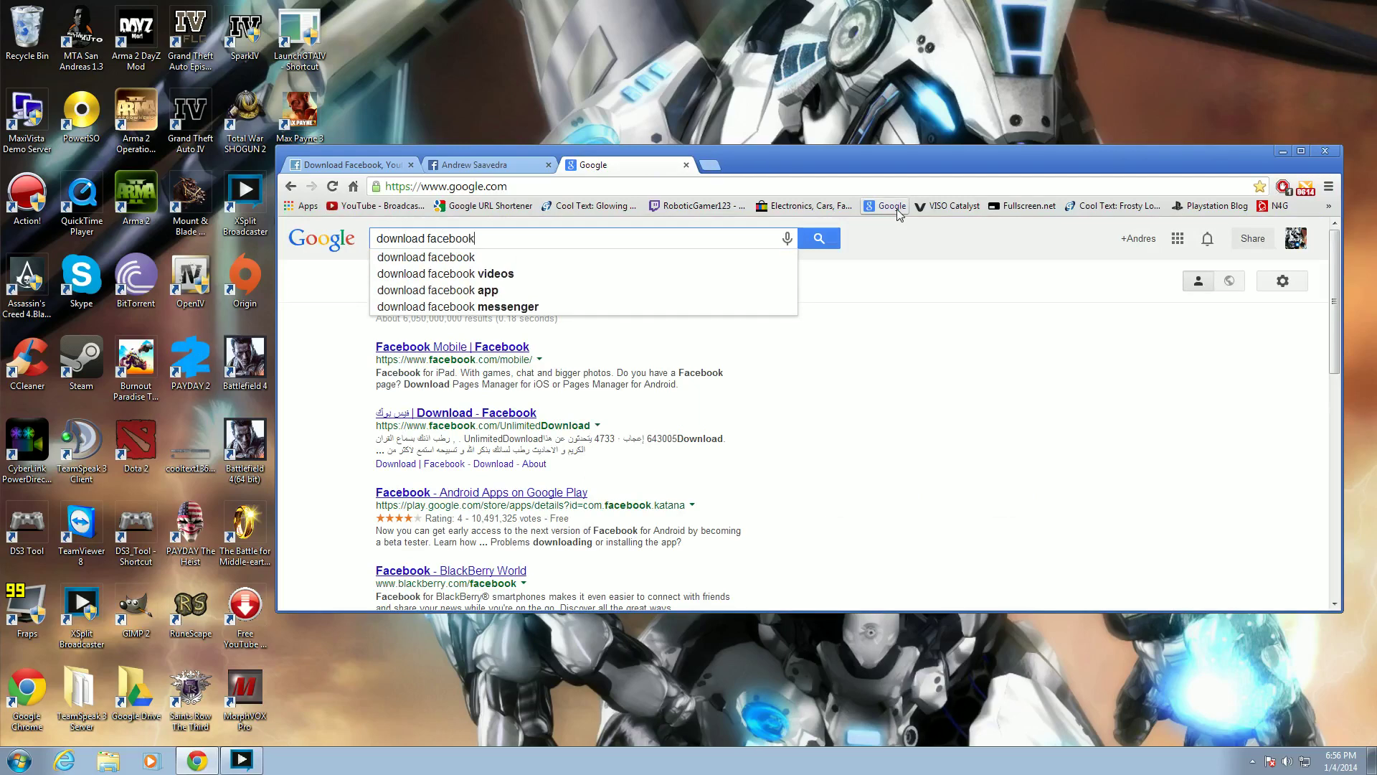
pyautogui.write('videos')
pyautogui.press('Return')
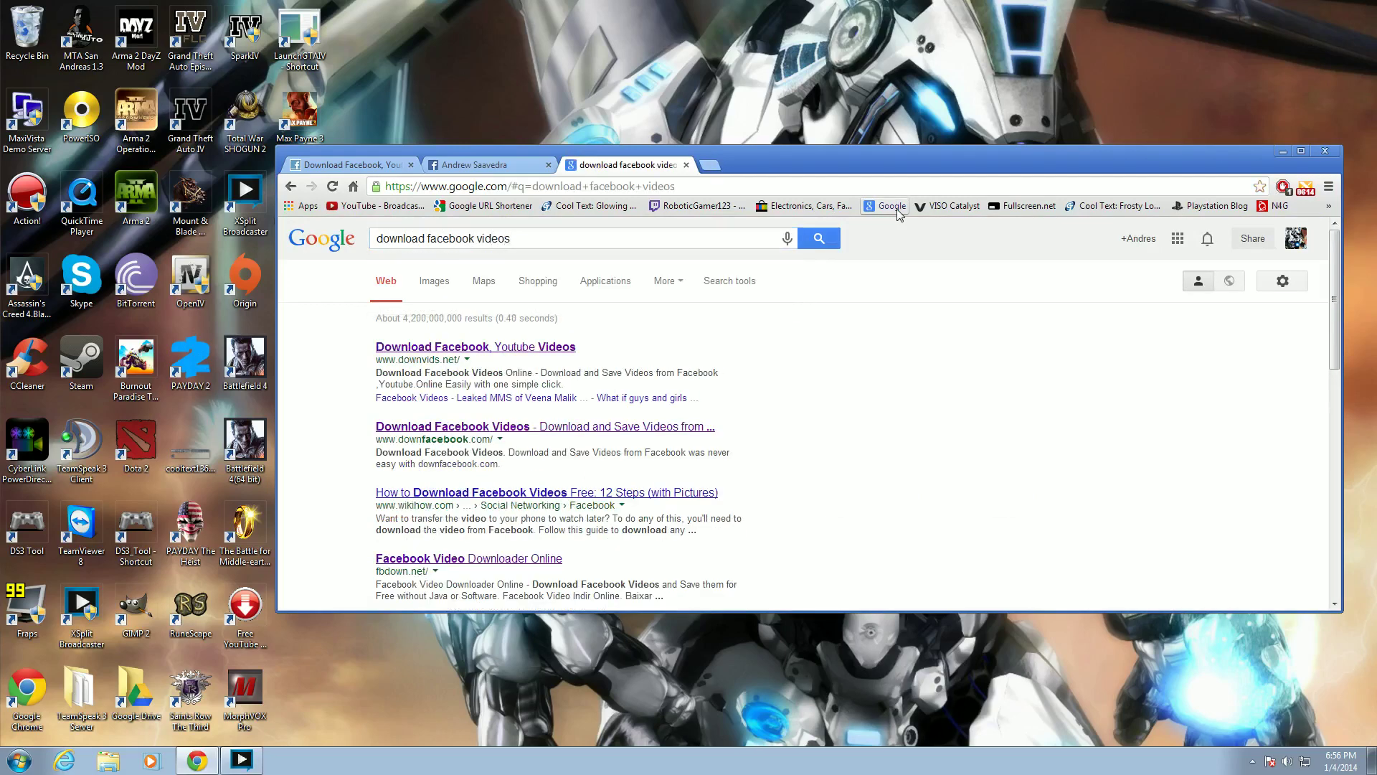
pyautogui.click(563, 346)
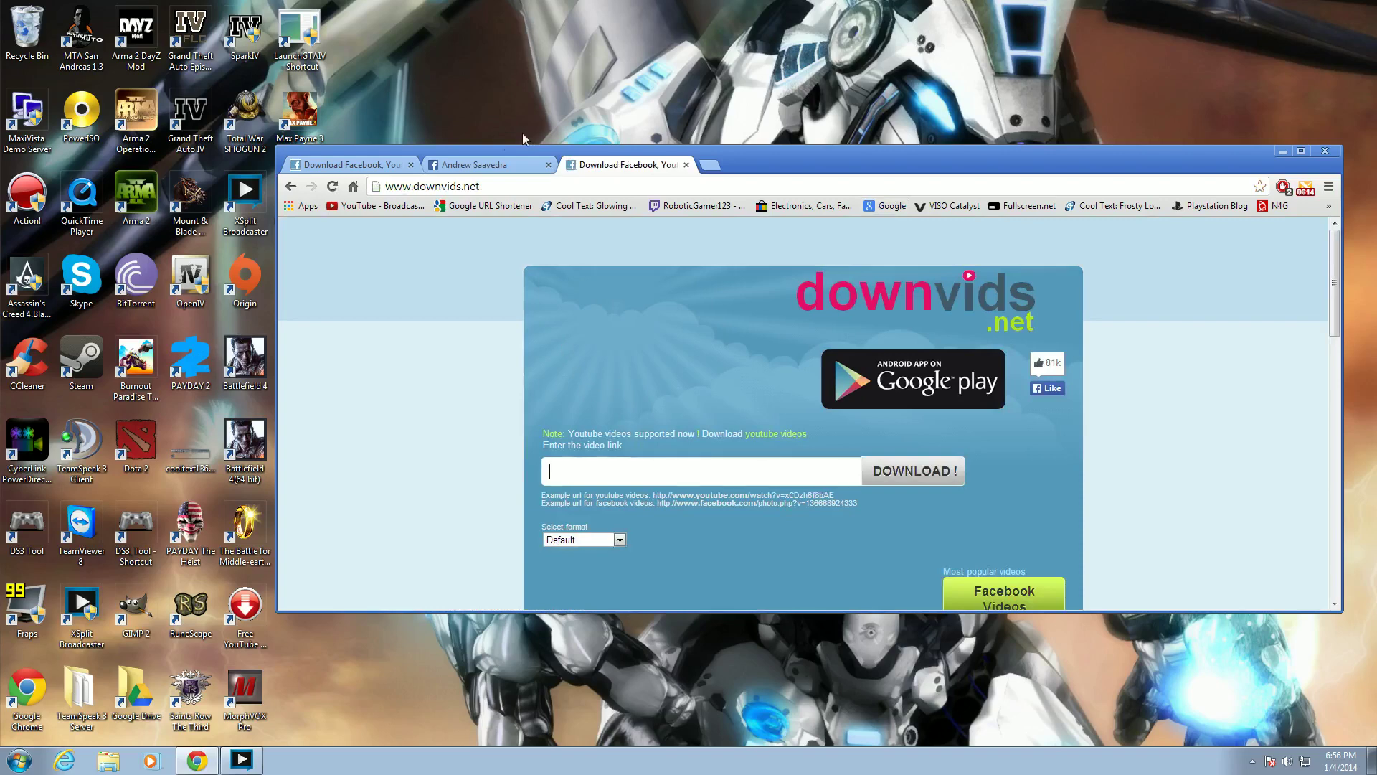
pyautogui.click(491, 165)
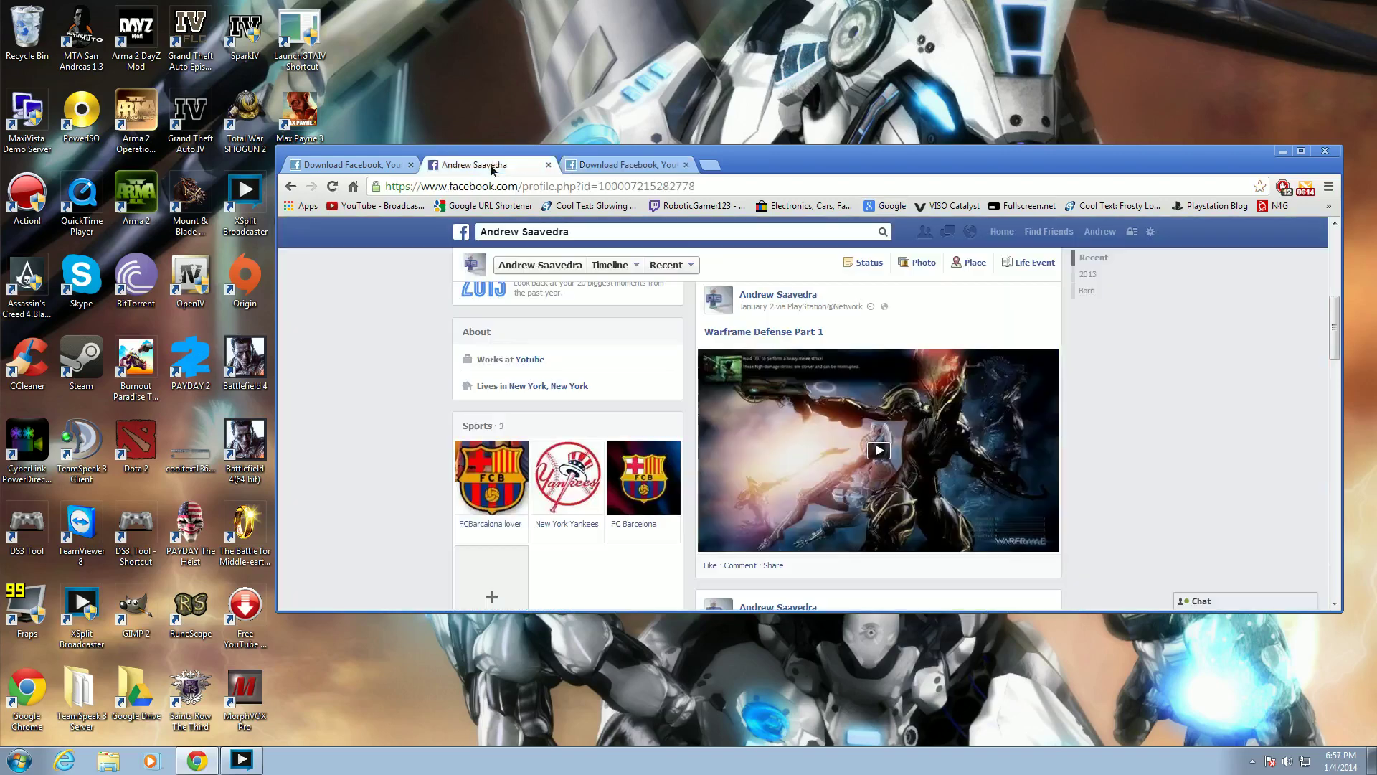
# Open the Warframe Defense Part 1 video page and copy its URL from the address bar.
pyautogui.click(770, 337)
pyautogui.scroll(-2, 771, 337)
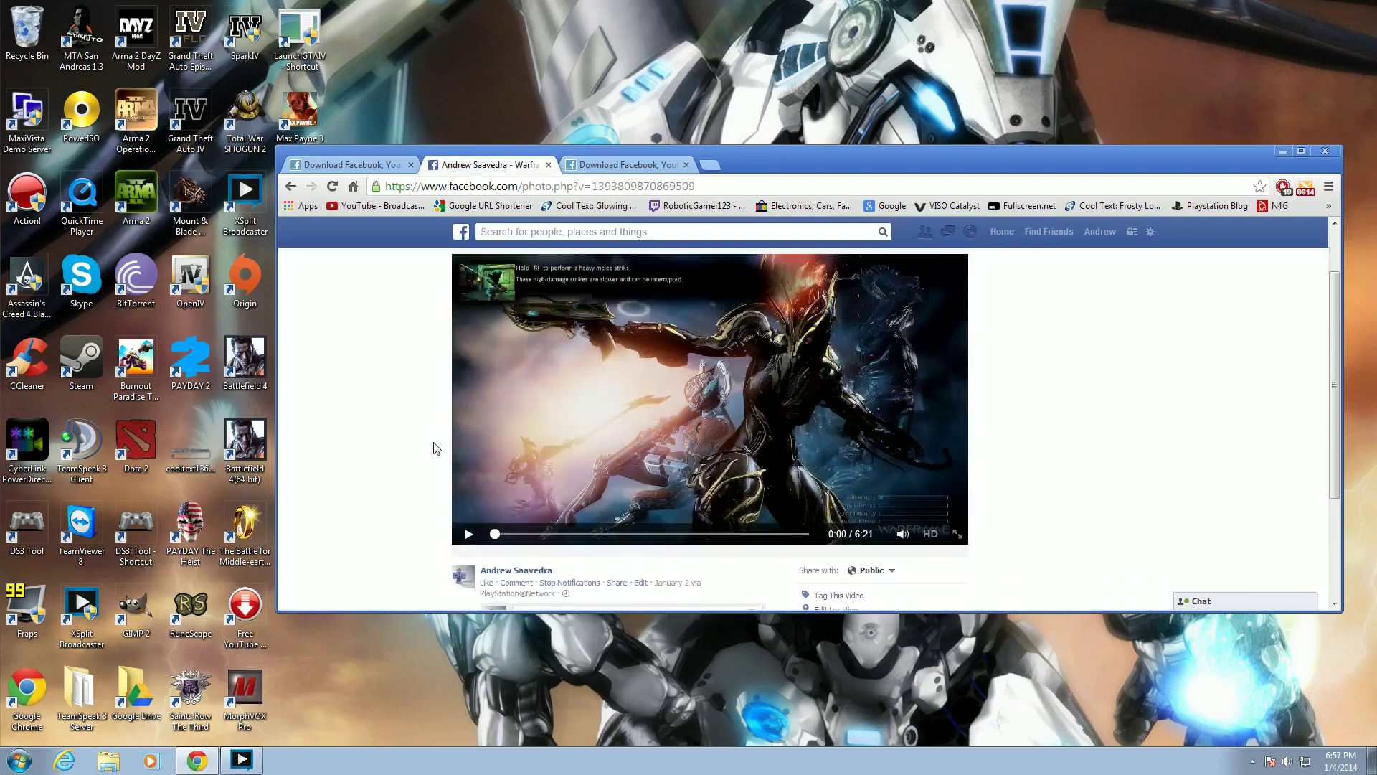
pyautogui.scroll(1, 1040, 446)
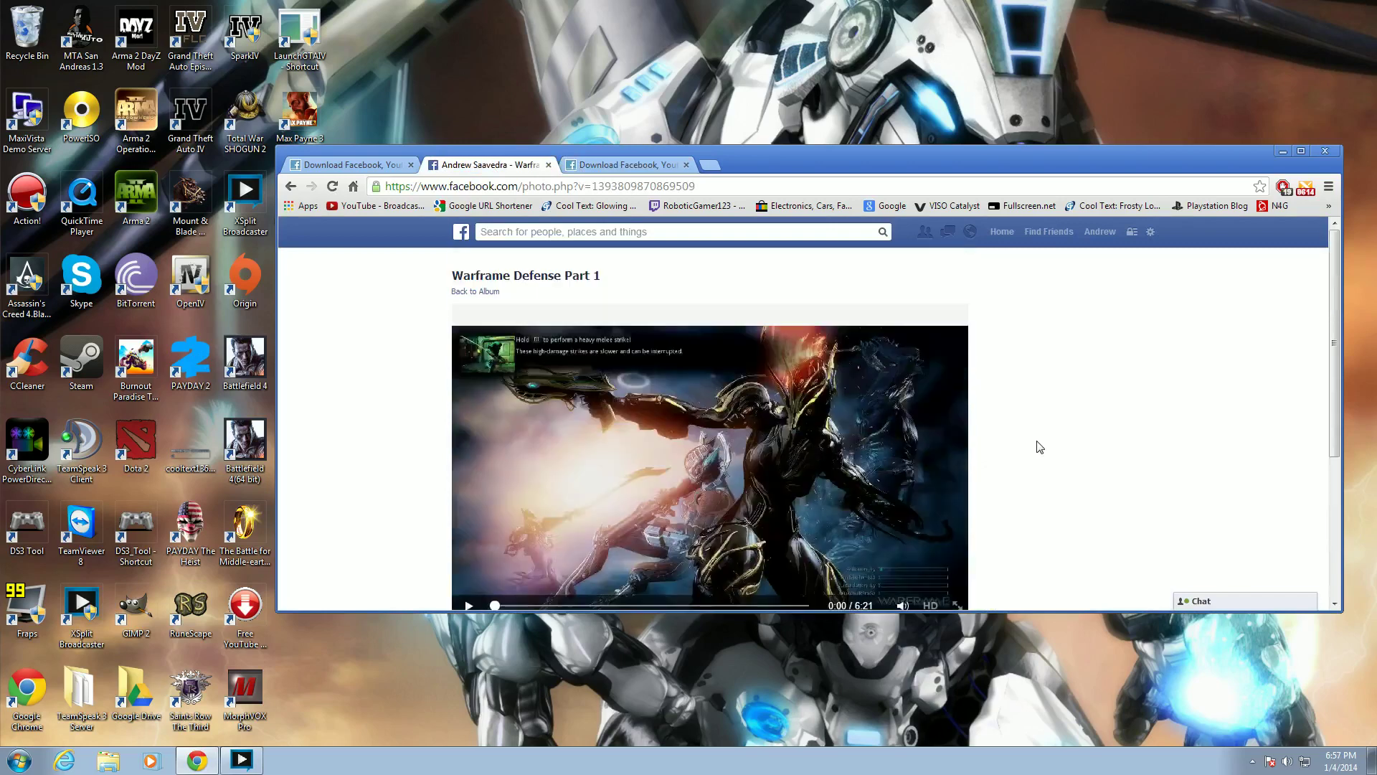
pyautogui.scroll(-1, 1040, 447)
pyautogui.scroll(-1, 1039, 446)
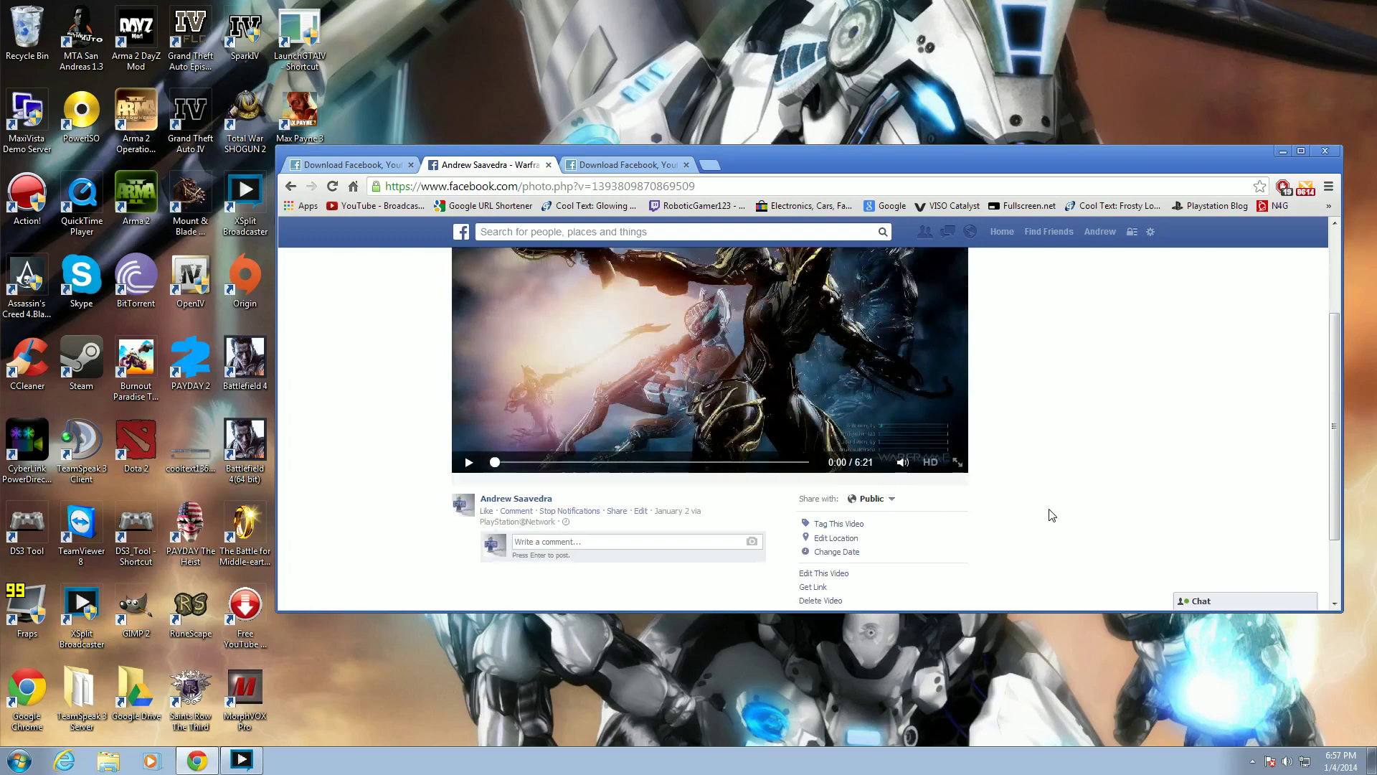
pyautogui.scroll(2, 717, 323)
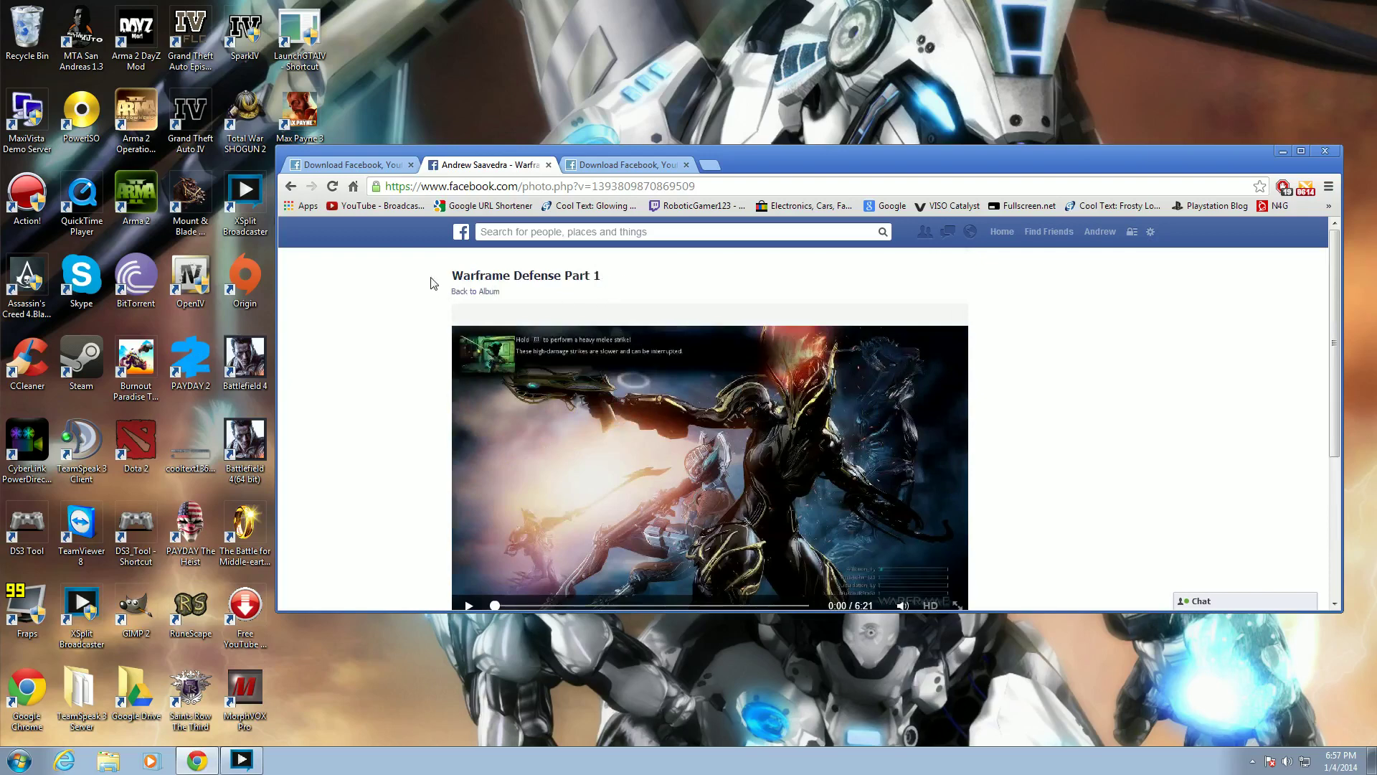
pyautogui.rightClick(582, 187)
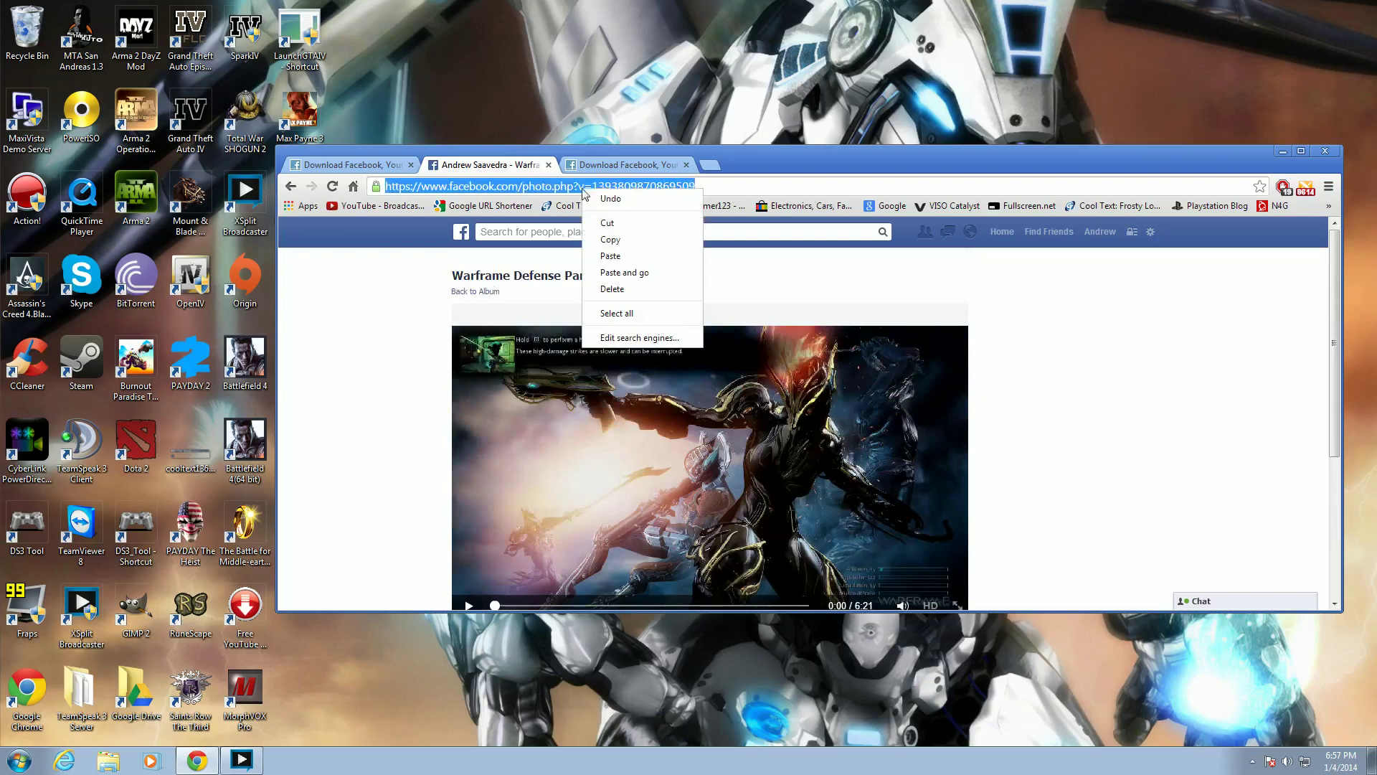
pyautogui.click(603, 241)
# Paste the Facebook video URL into downvids.net, choose Full HD (1080p), and request the download.
pyautogui.click(613, 164)
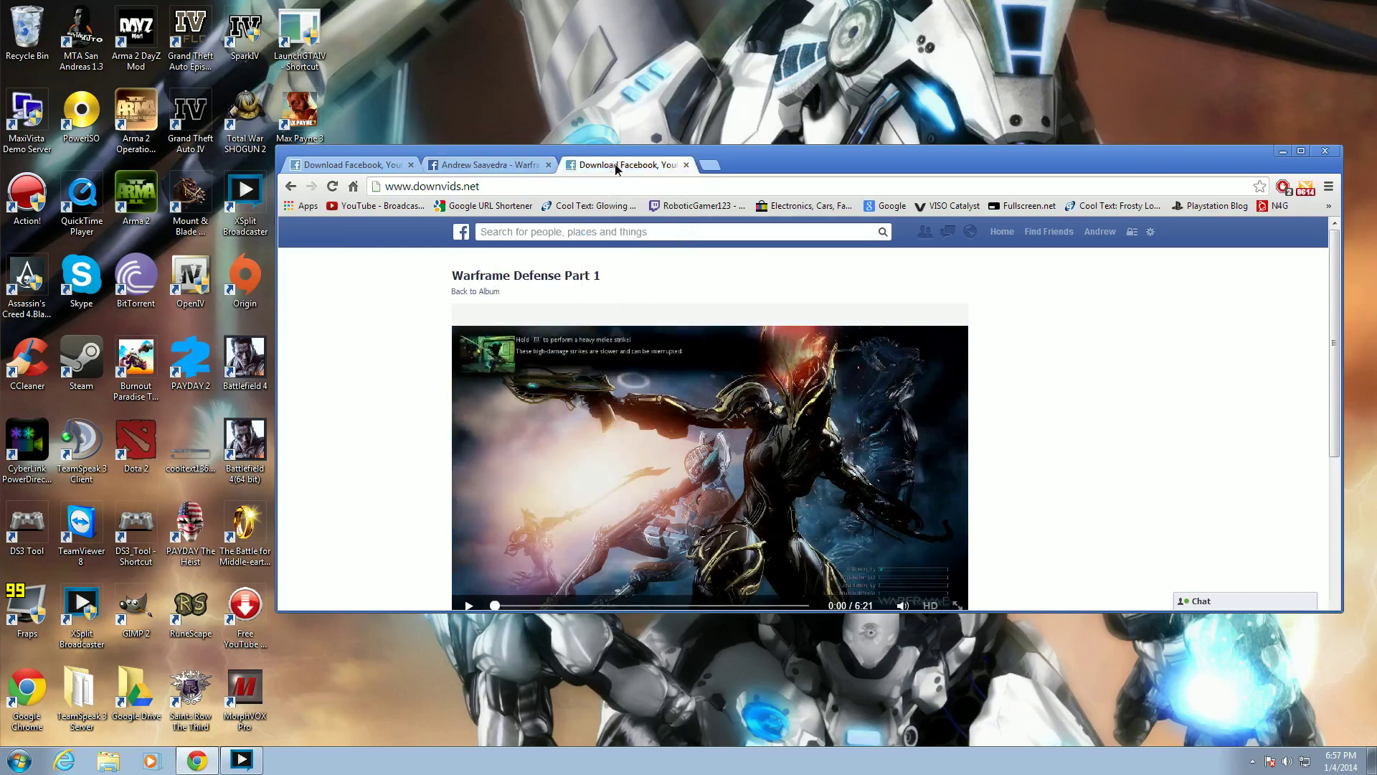
pyautogui.rightClick(724, 469)
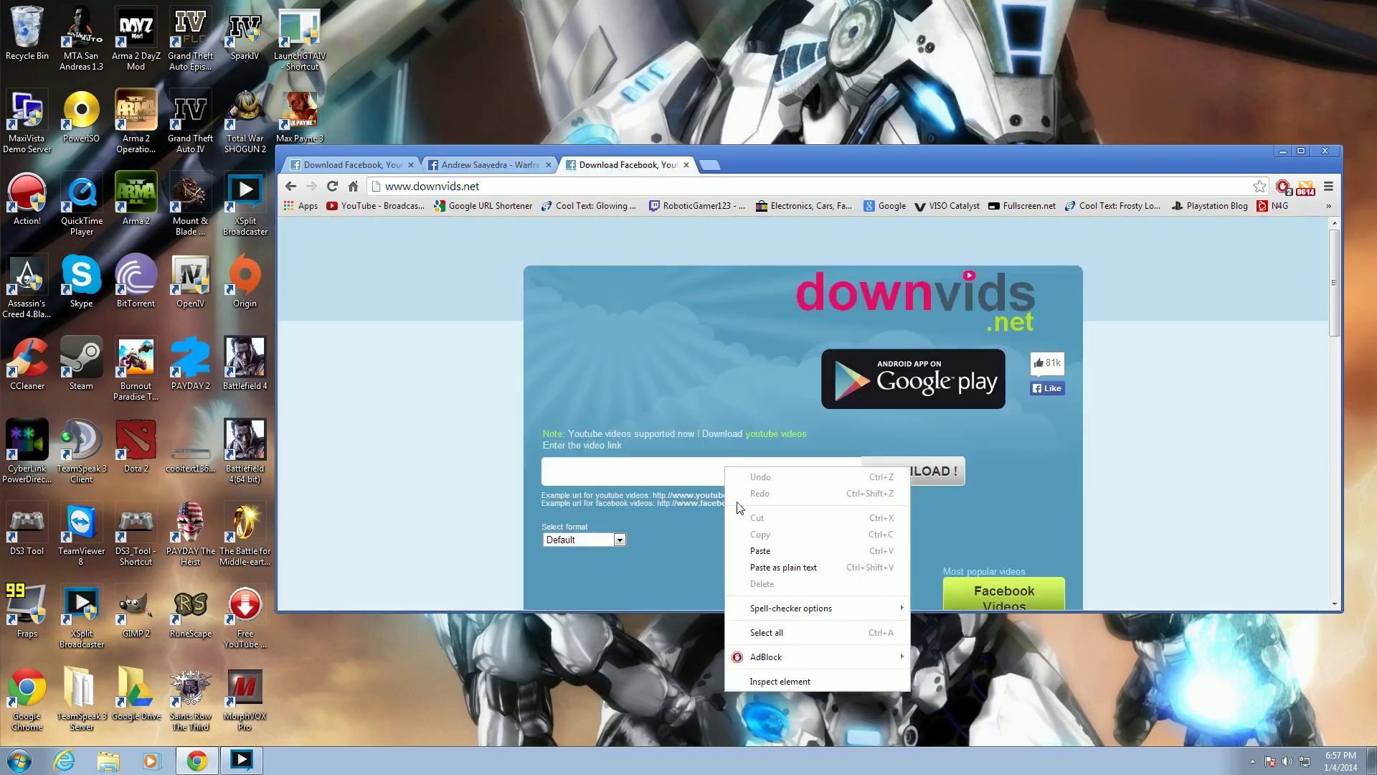
pyautogui.click(755, 552)
pyautogui.scroll(-2, 506, 403)
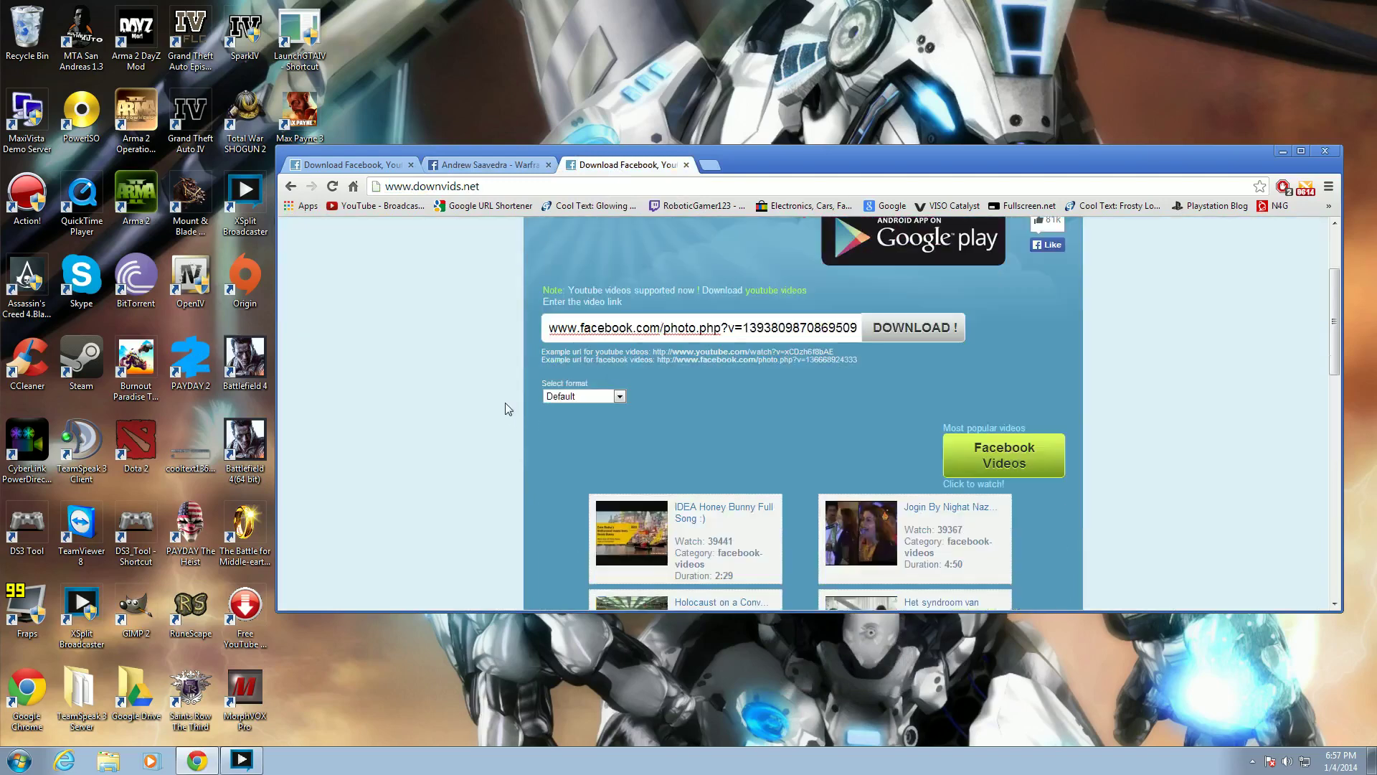
pyautogui.click(602, 400)
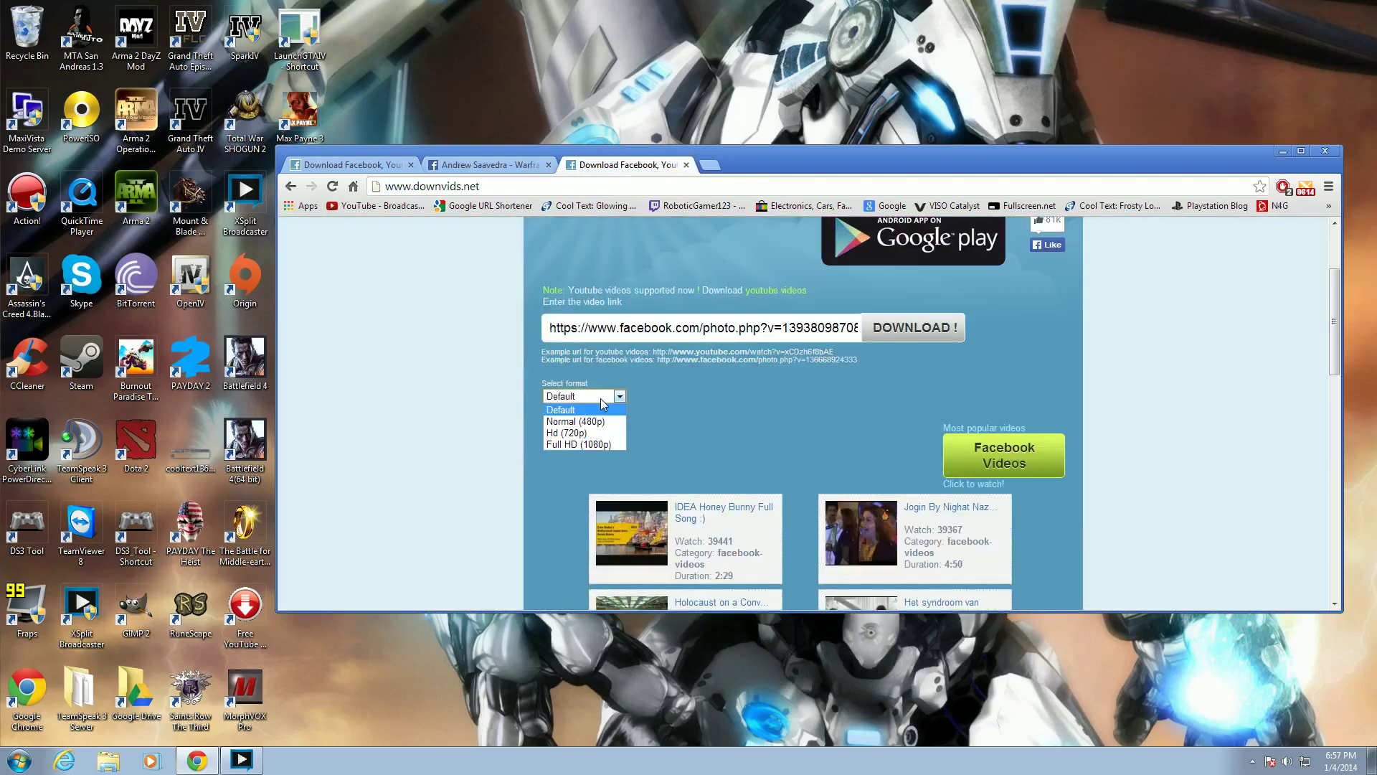
pyautogui.click(596, 445)
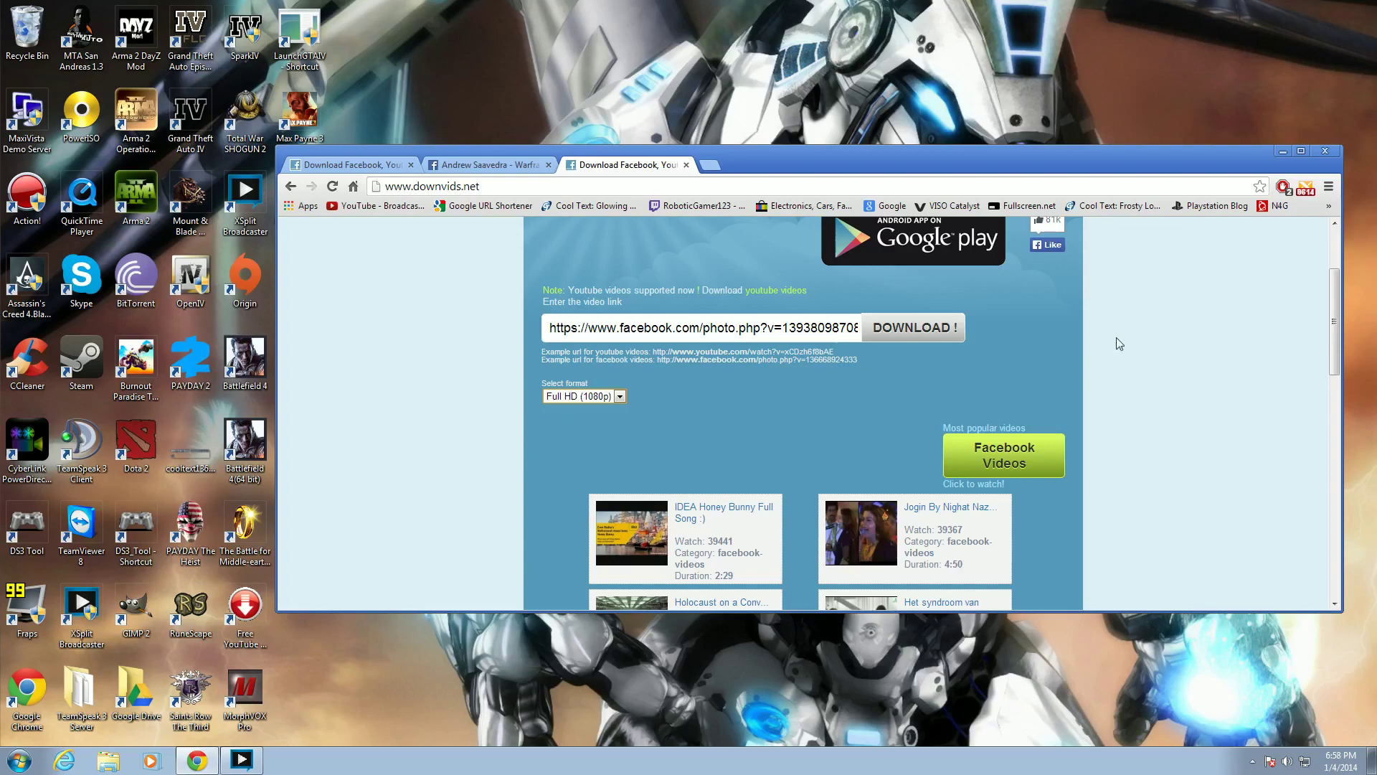
pyautogui.click(928, 343)
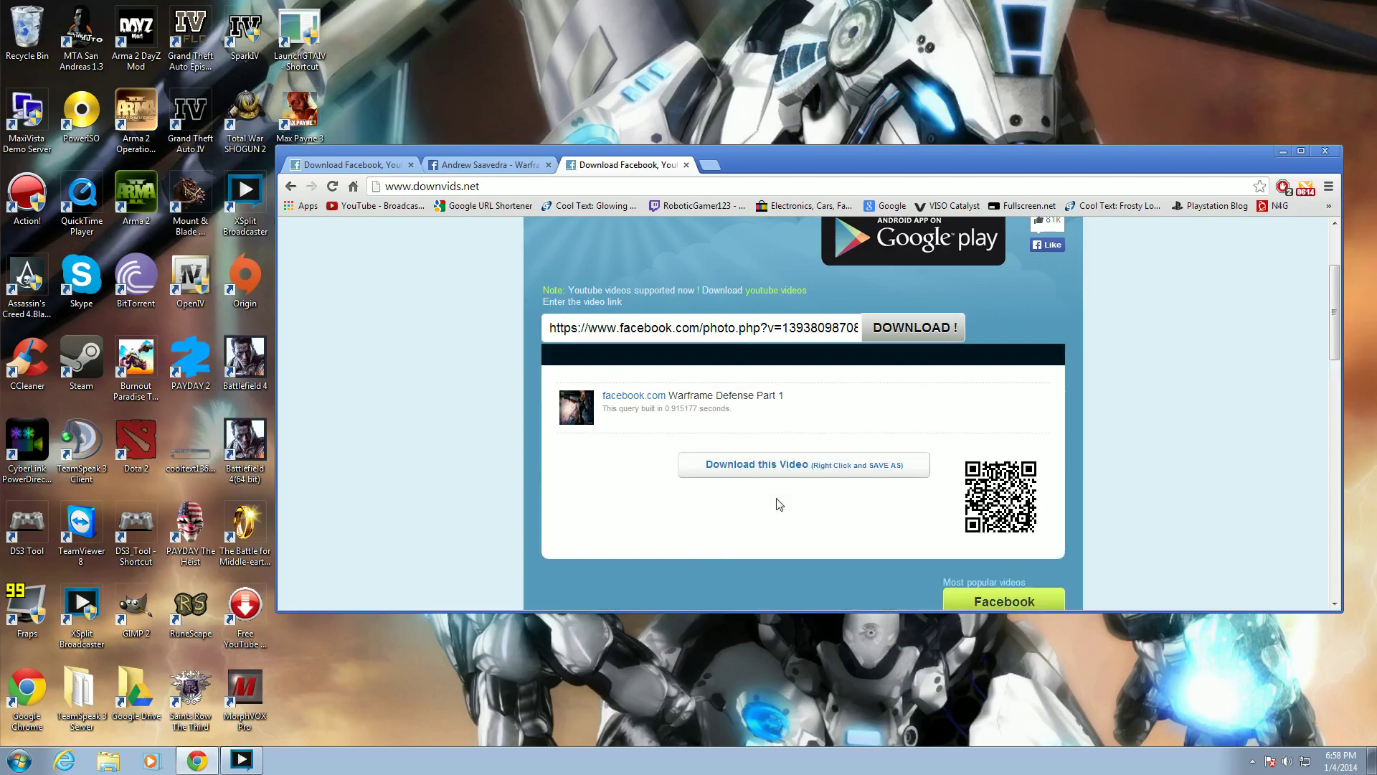
pyautogui.rightClick(836, 466)
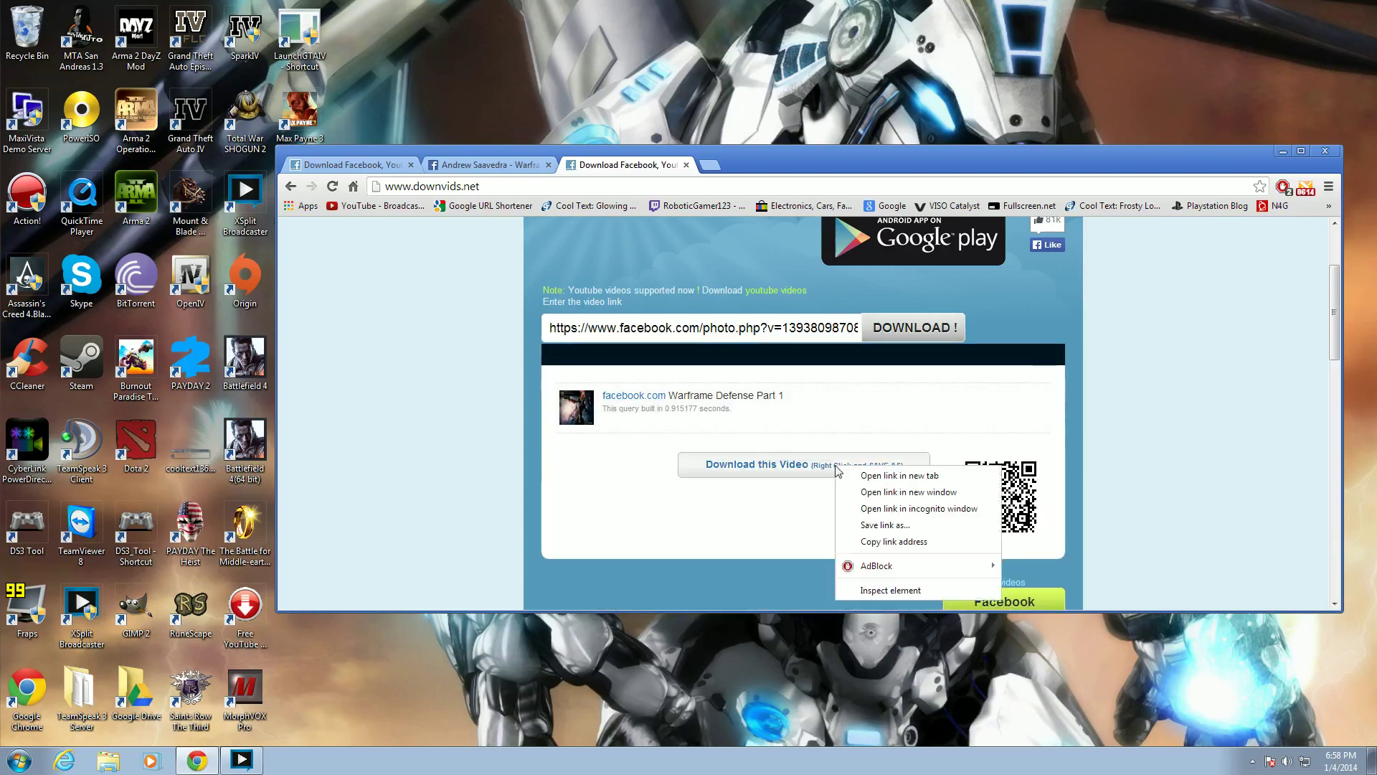
pyautogui.click(732, 502)
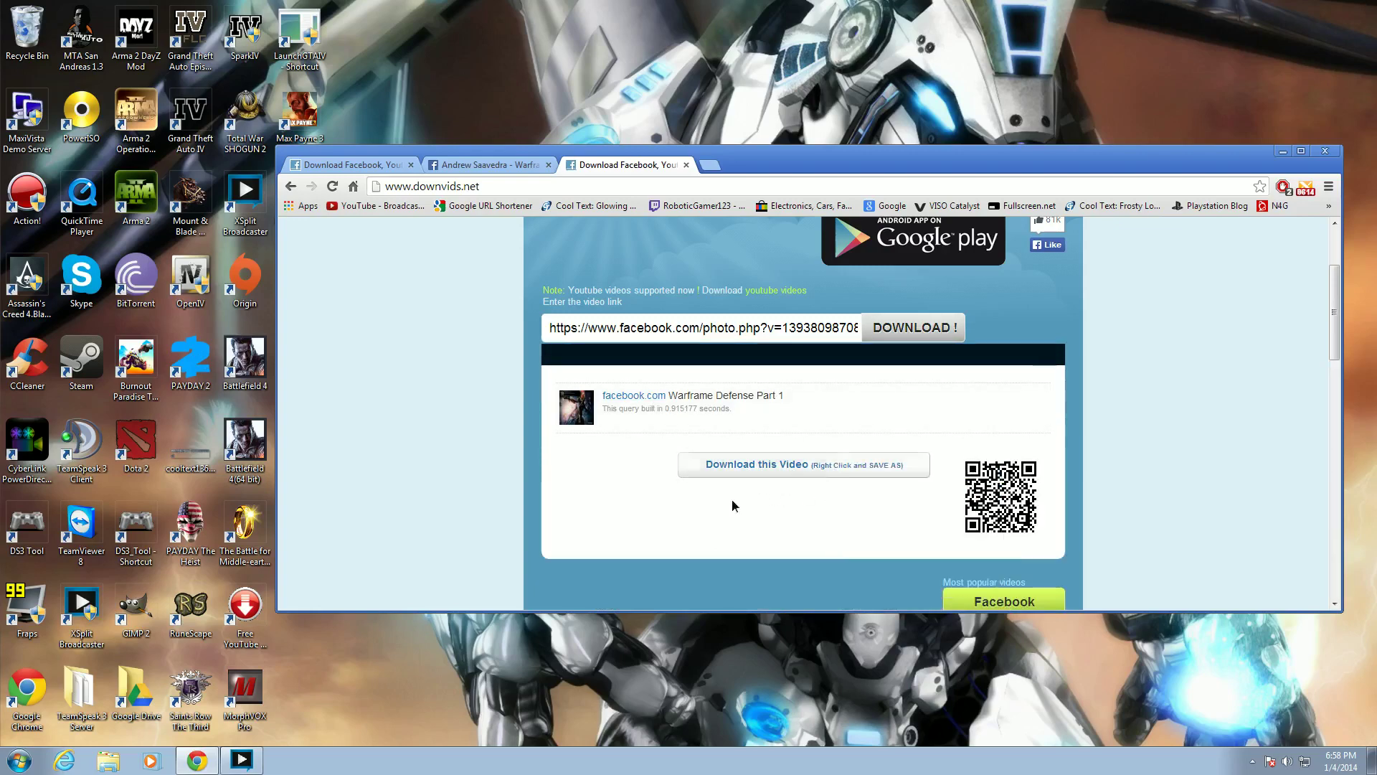
pyautogui.rightClick(633, 425)
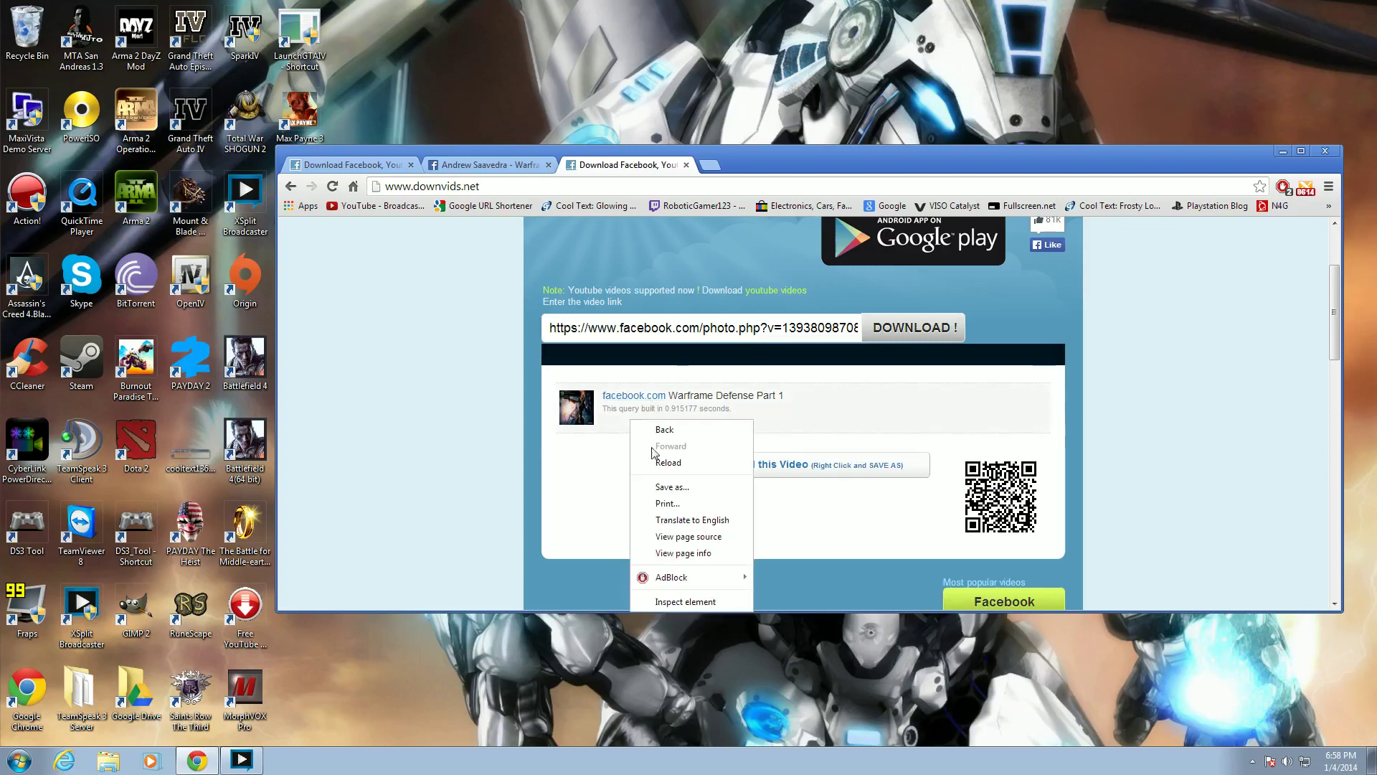
pyautogui.click(681, 486)
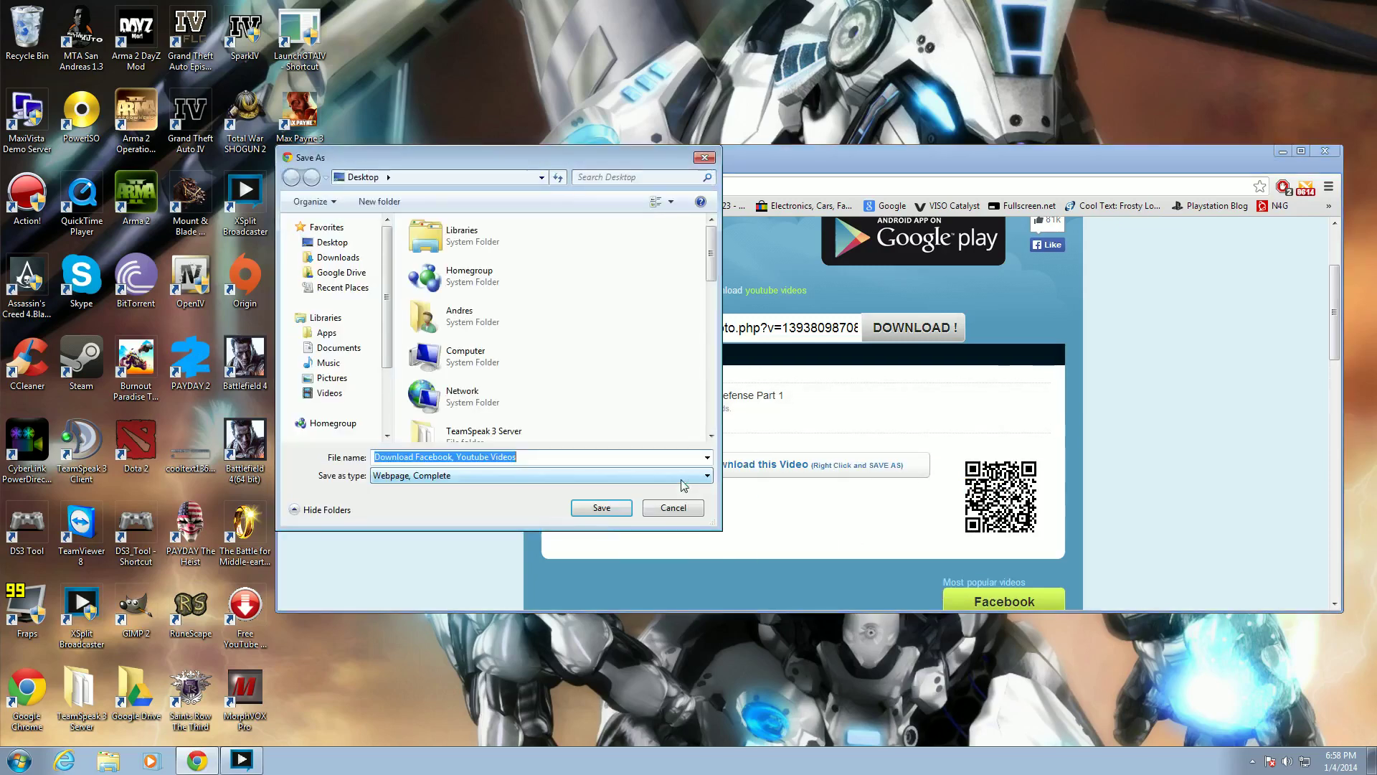
pyautogui.press('Escape')
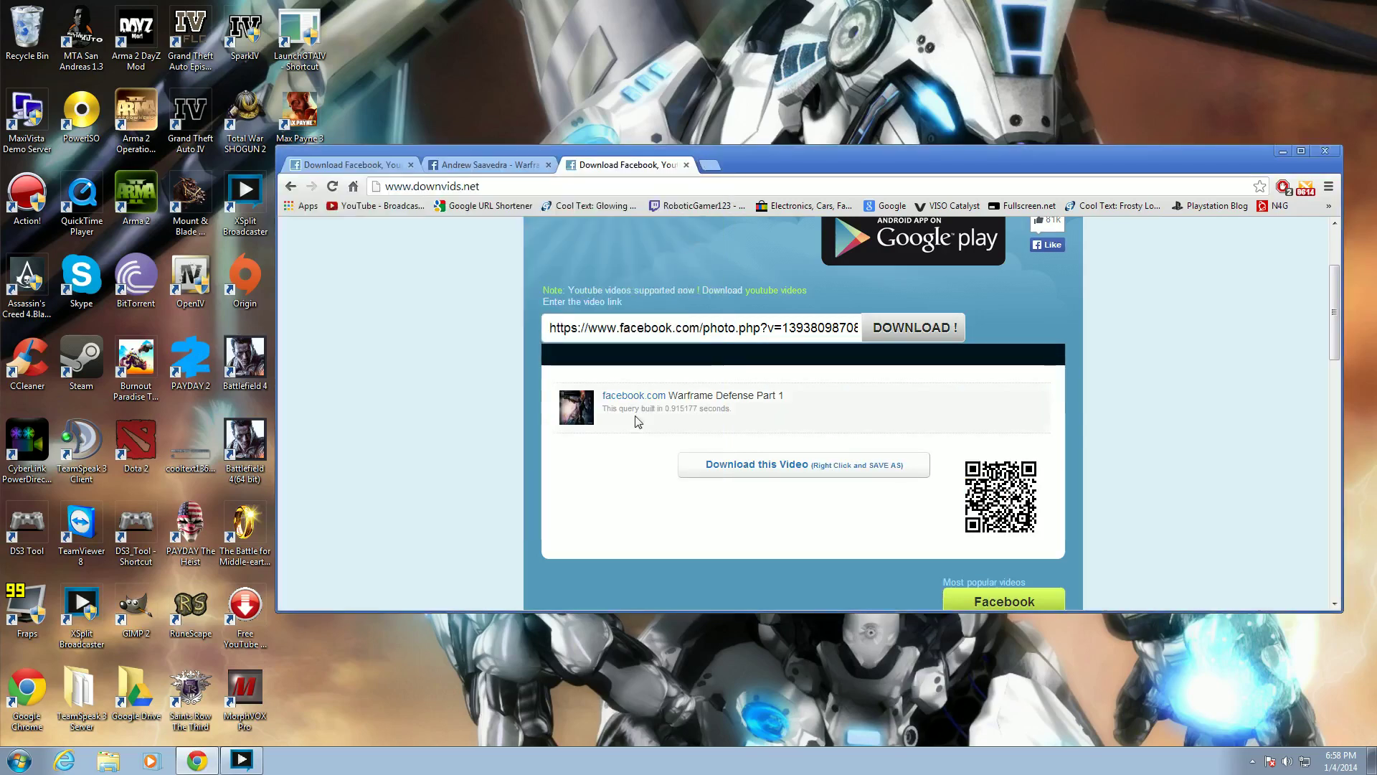
pyautogui.rightClick(576, 409)
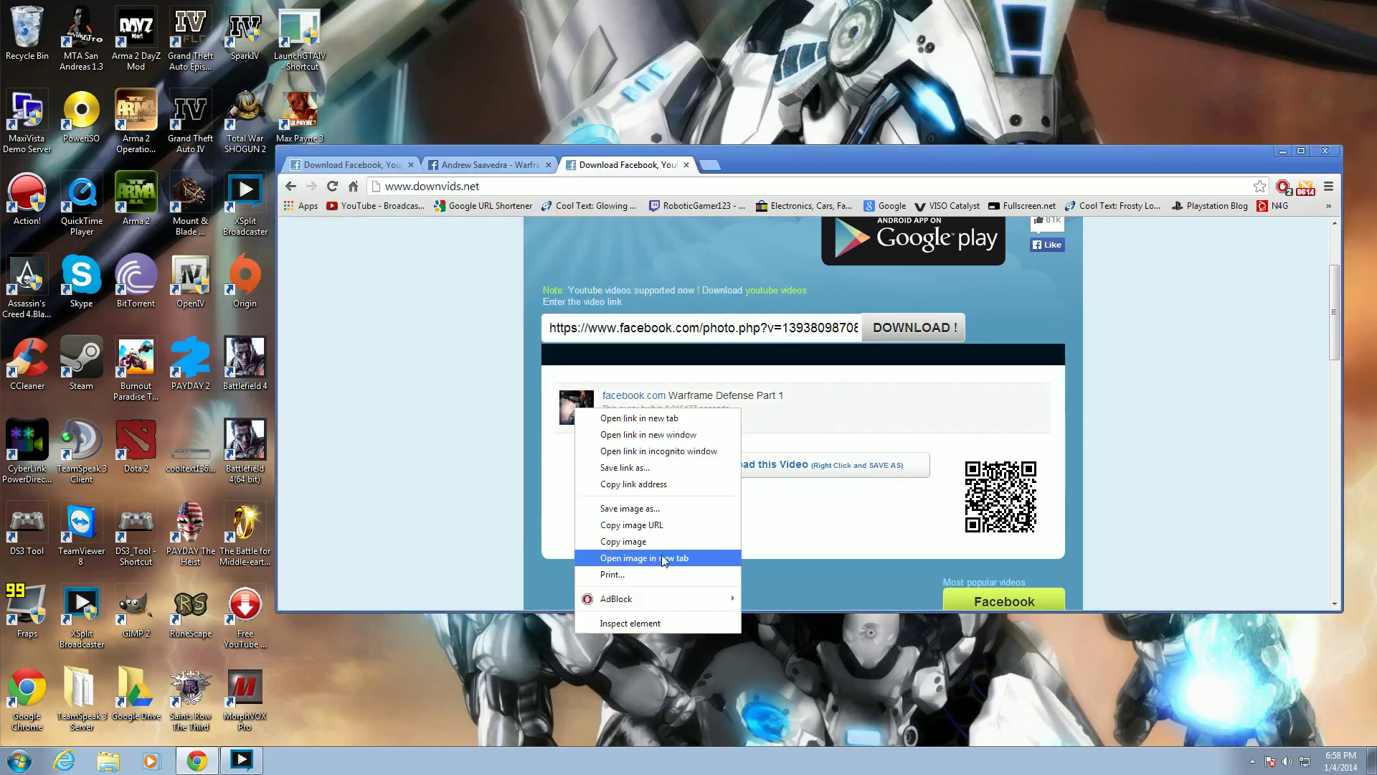
pyautogui.click(888, 575)
pyautogui.rightClick(876, 472)
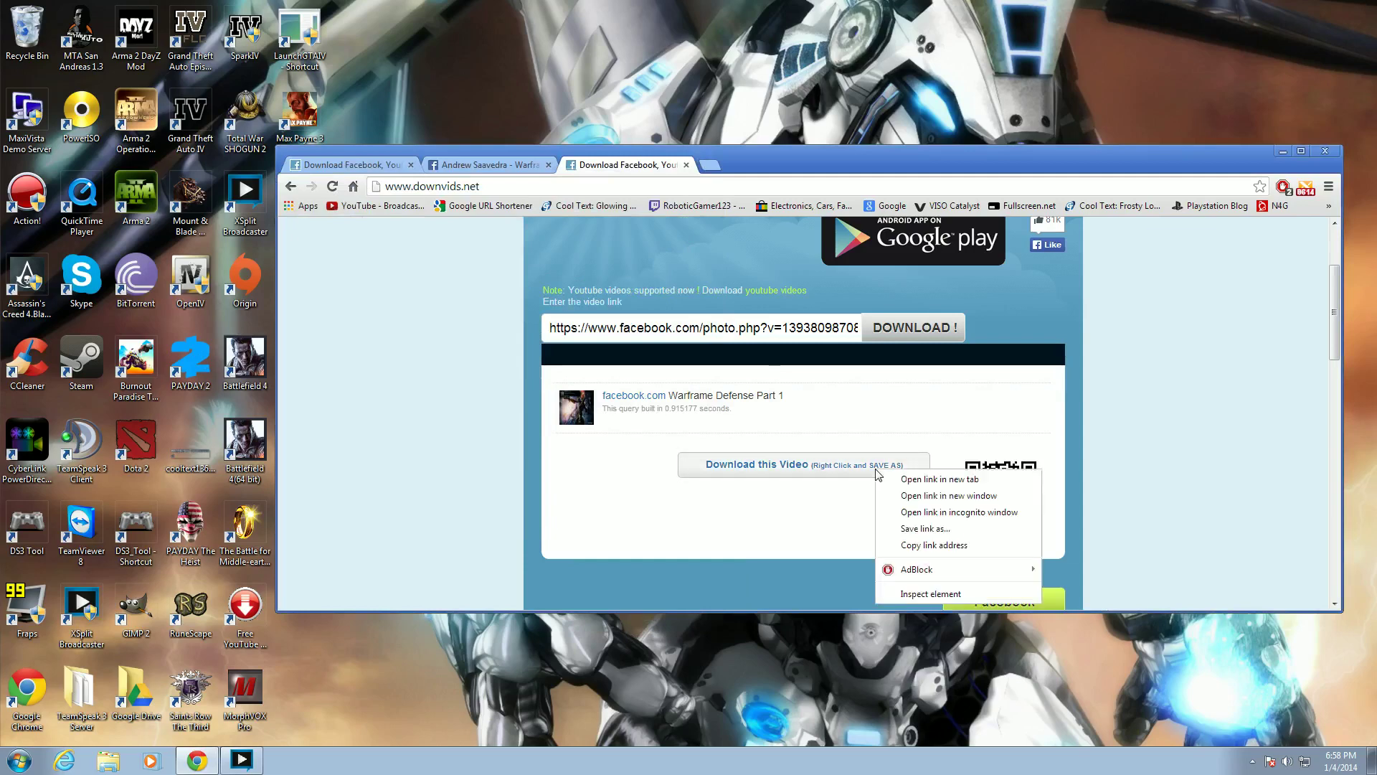
pyautogui.click(833, 466)
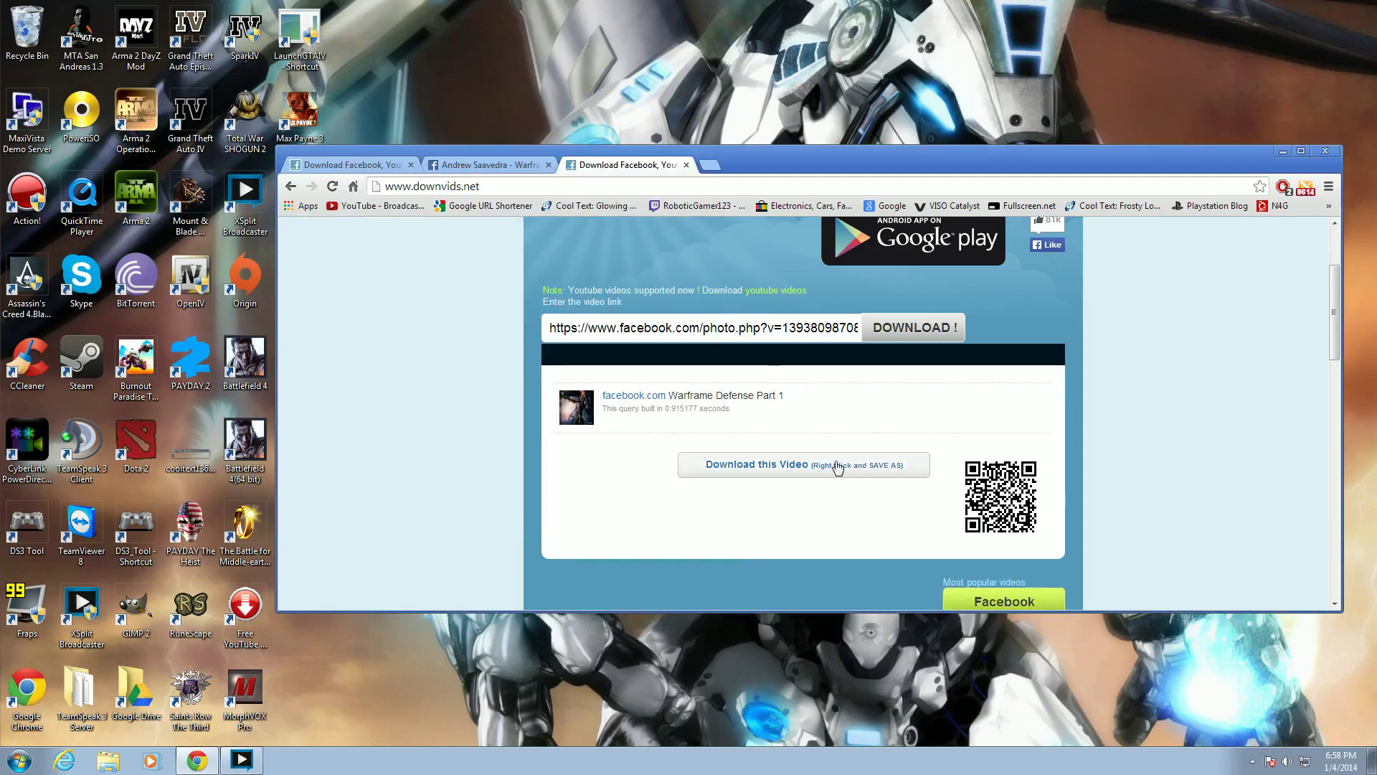
pyautogui.rightClick(830, 465)
pyautogui.click(771, 515)
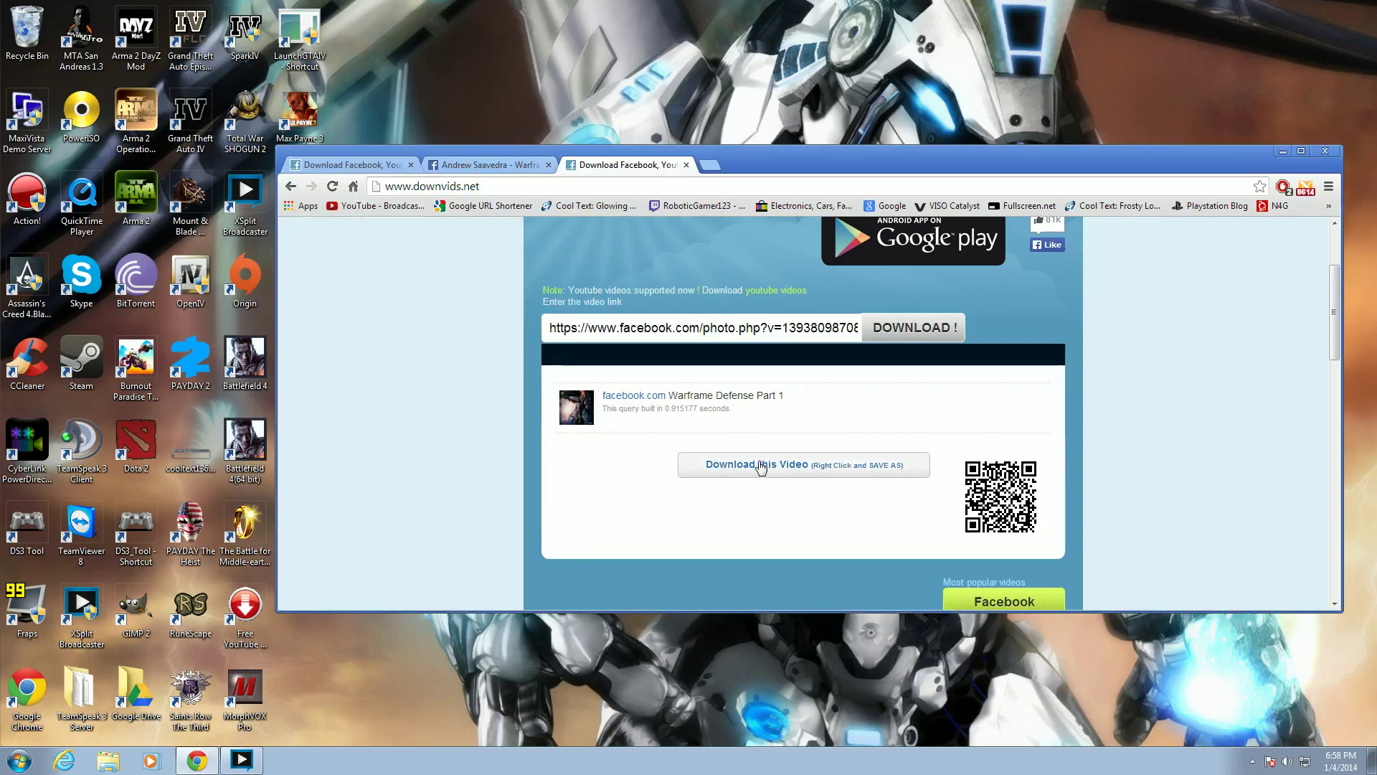
pyautogui.rightClick(759, 464)
pyautogui.click(694, 457)
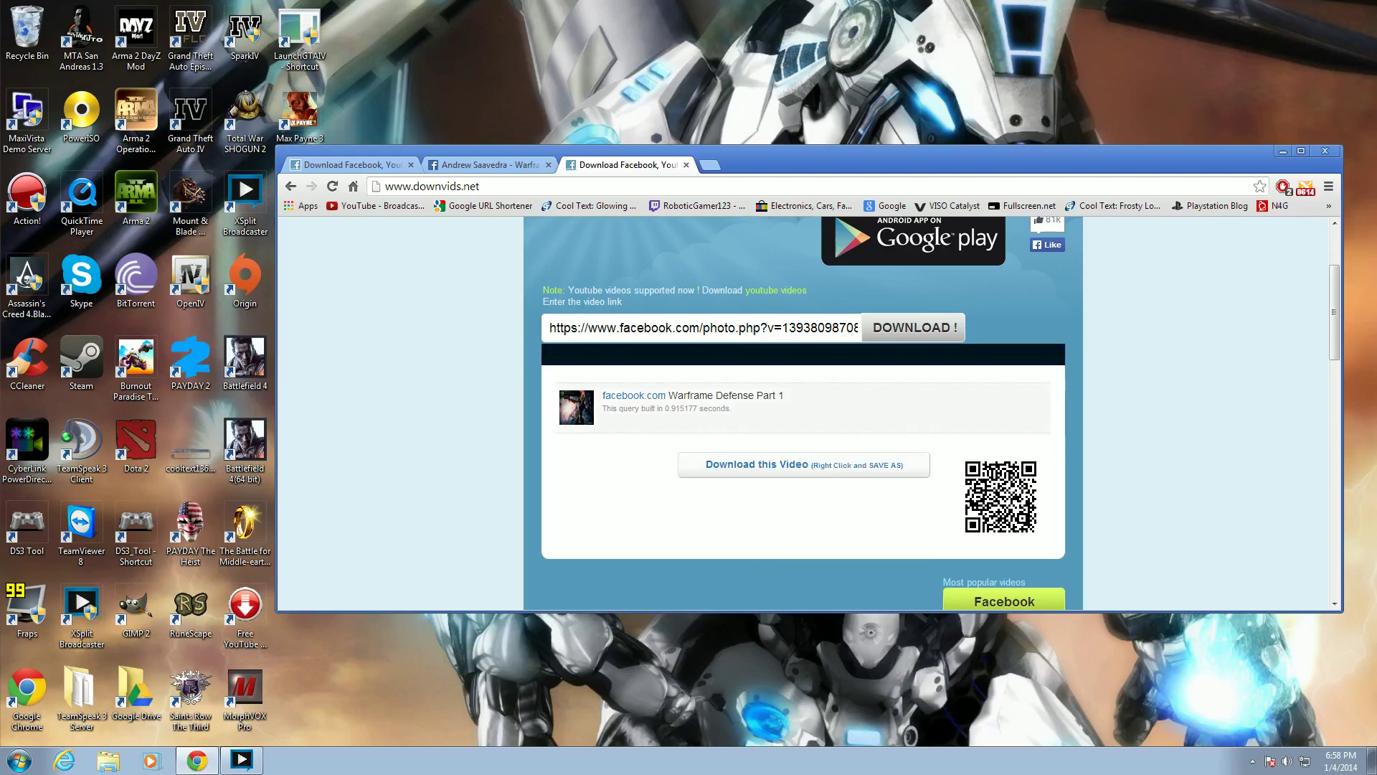
pyautogui.rightClick(714, 405)
pyautogui.click(754, 470)
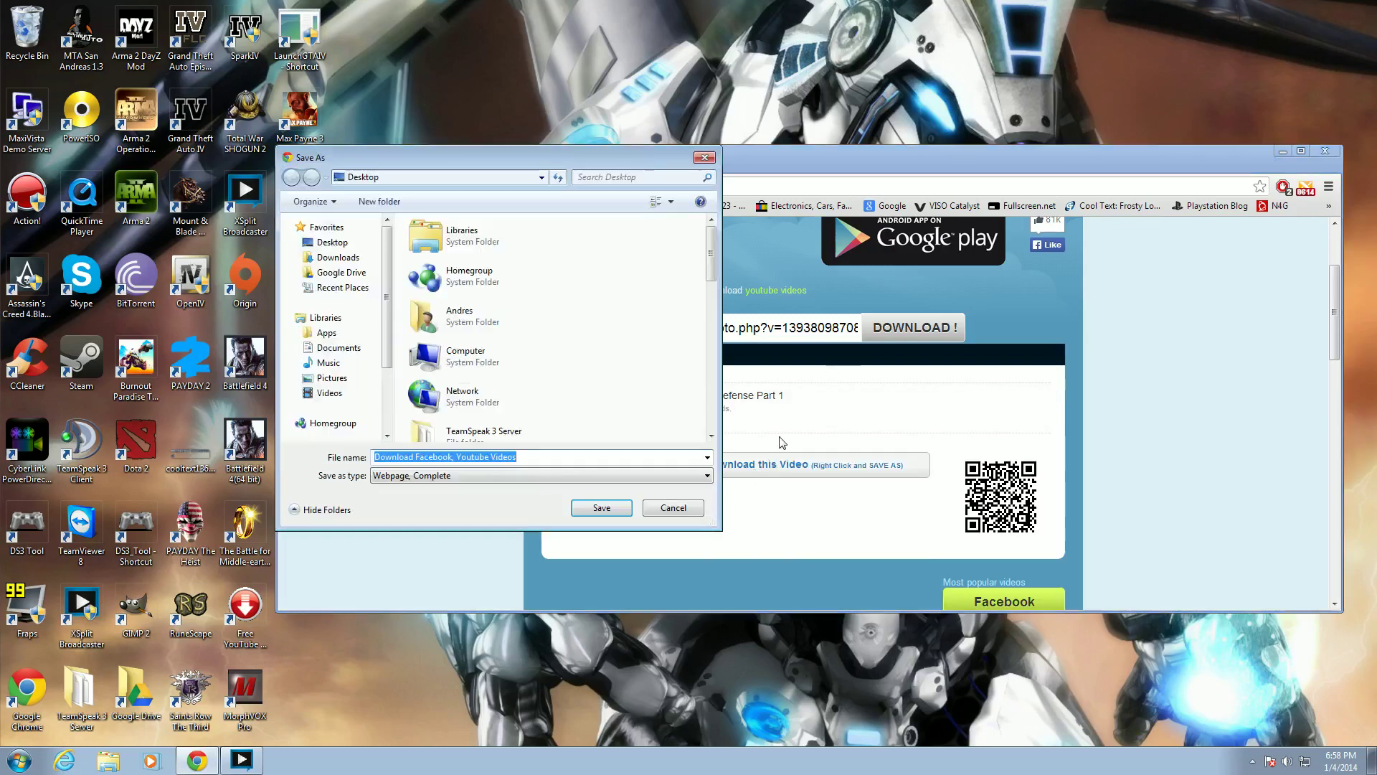
pyautogui.scroll(-10, 692, 259)
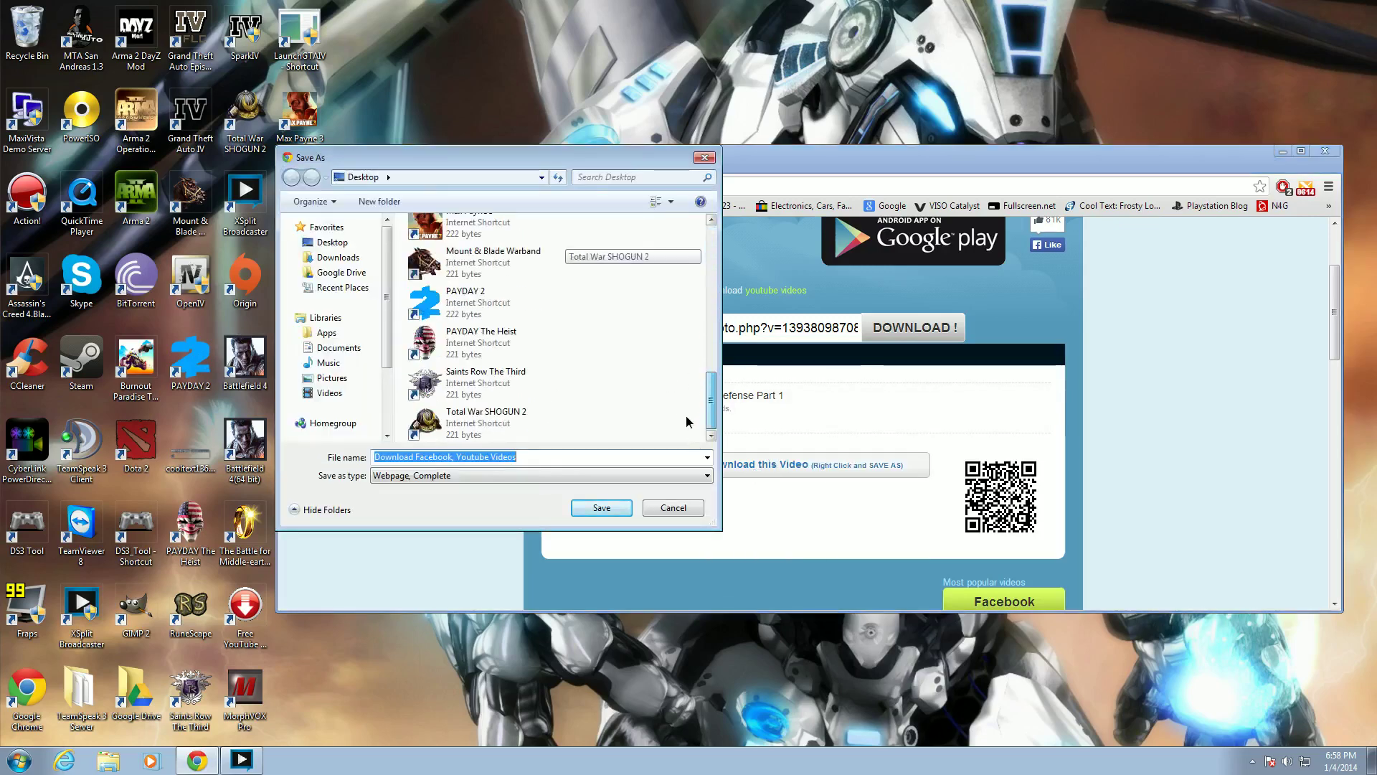
pyautogui.click(696, 509)
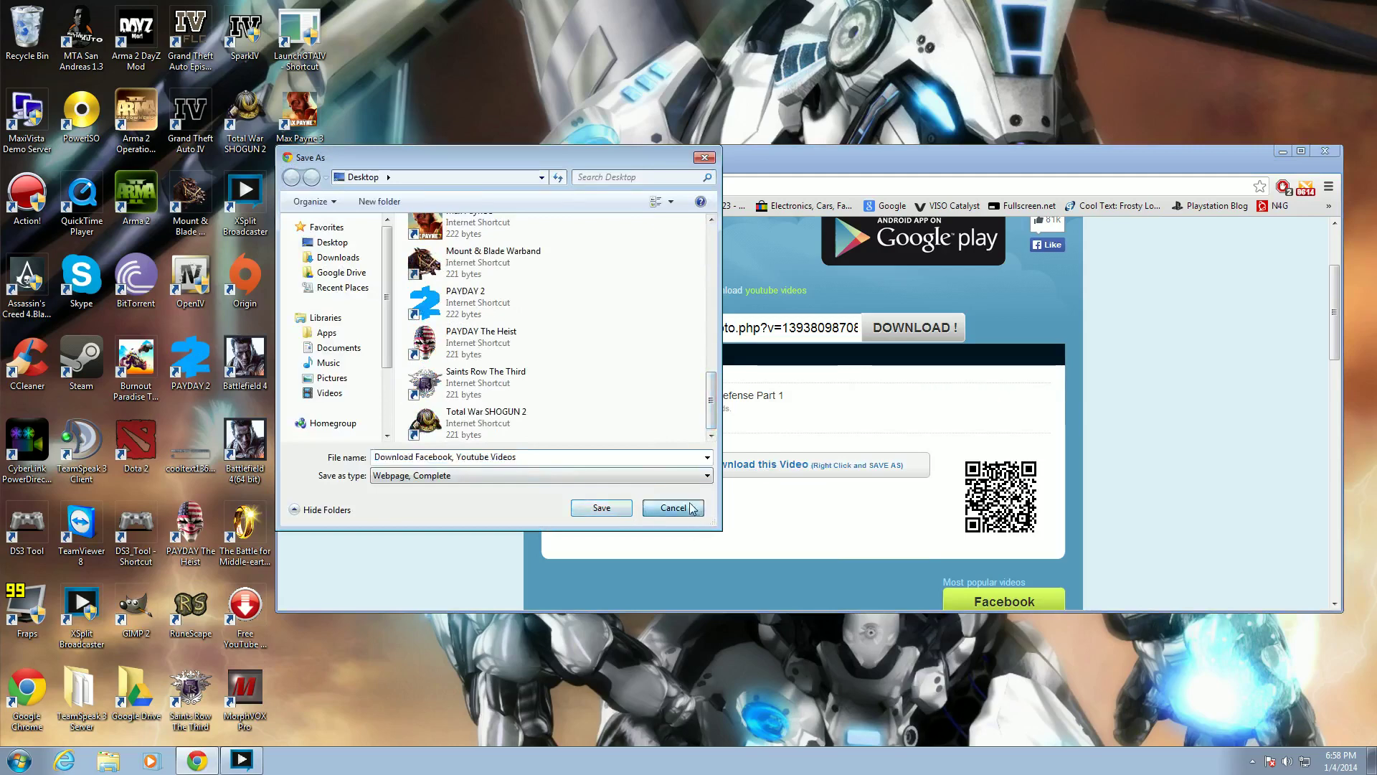
pyautogui.rightClick(576, 404)
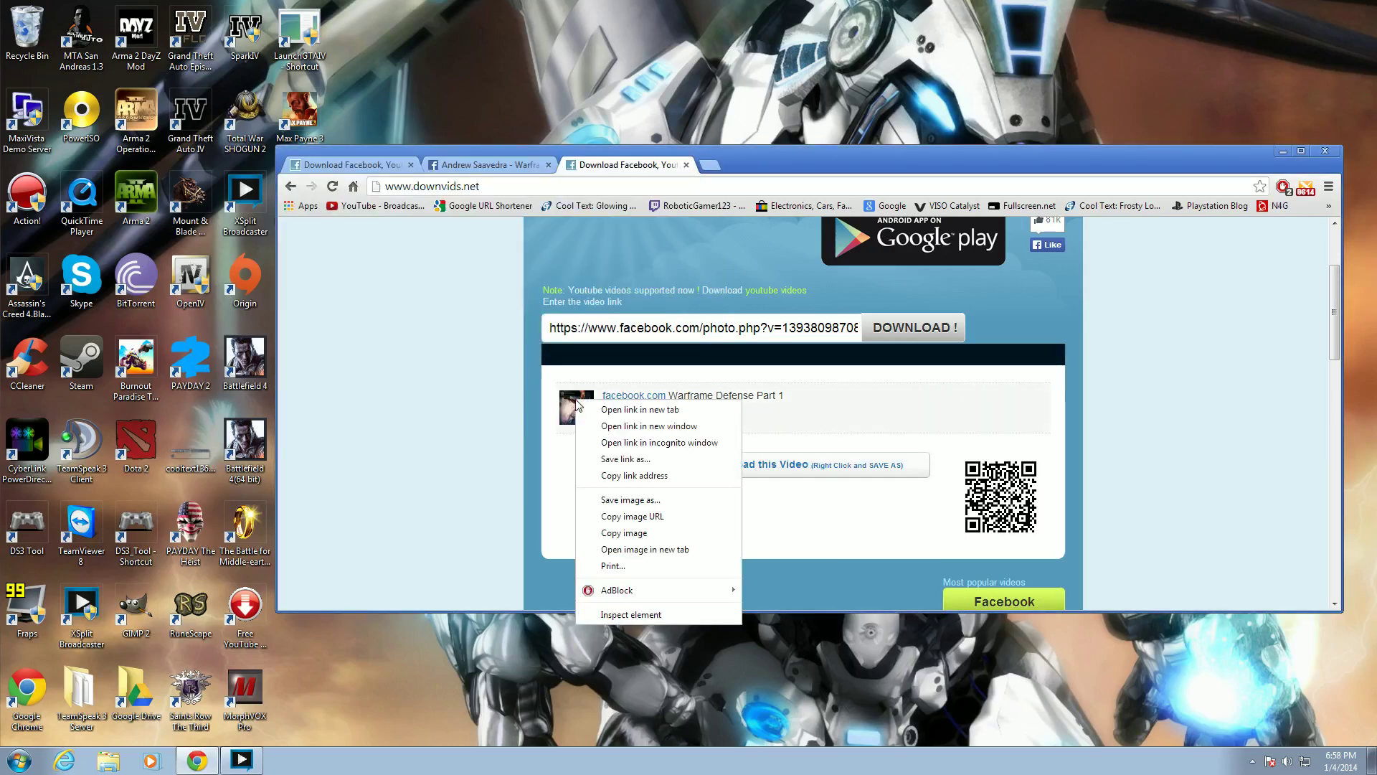
pyautogui.click(630, 500)
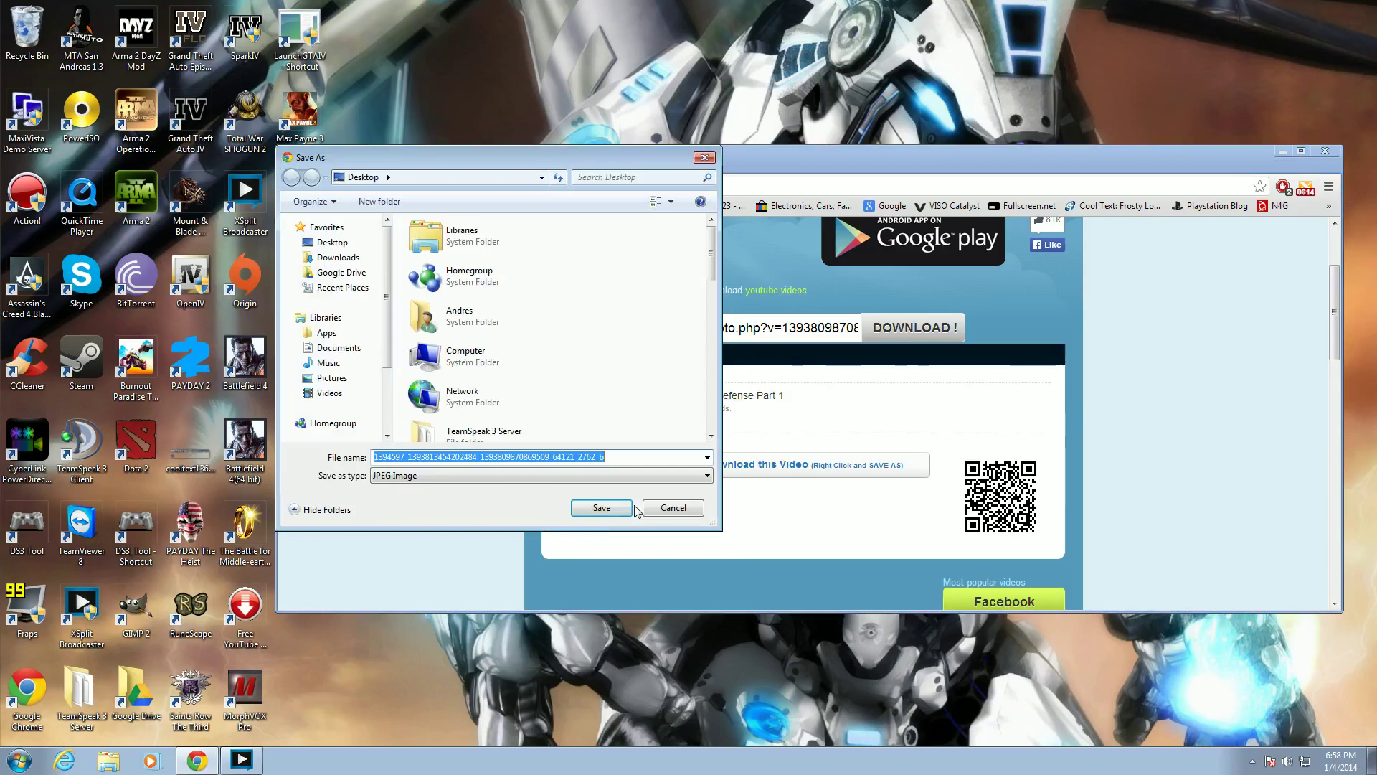
pyautogui.click(624, 477)
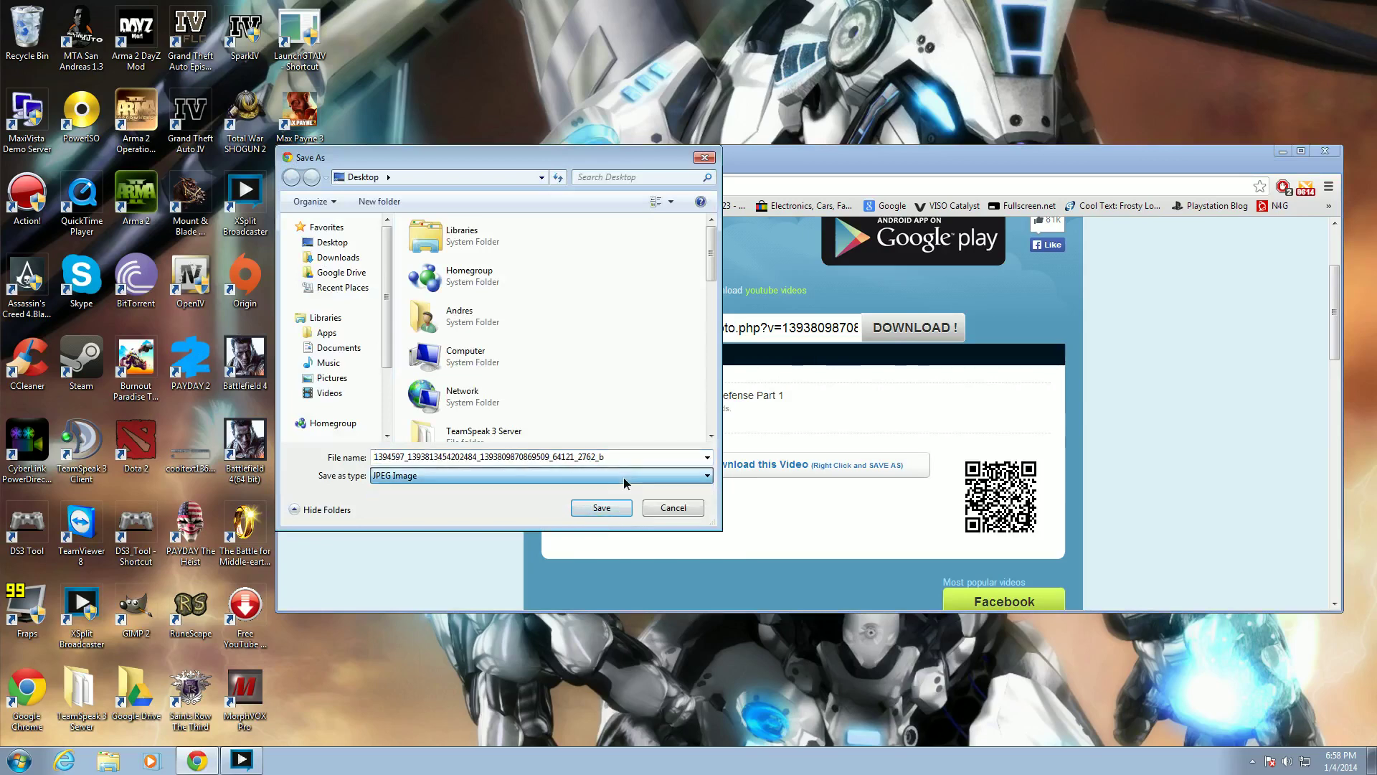
pyautogui.click(671, 509)
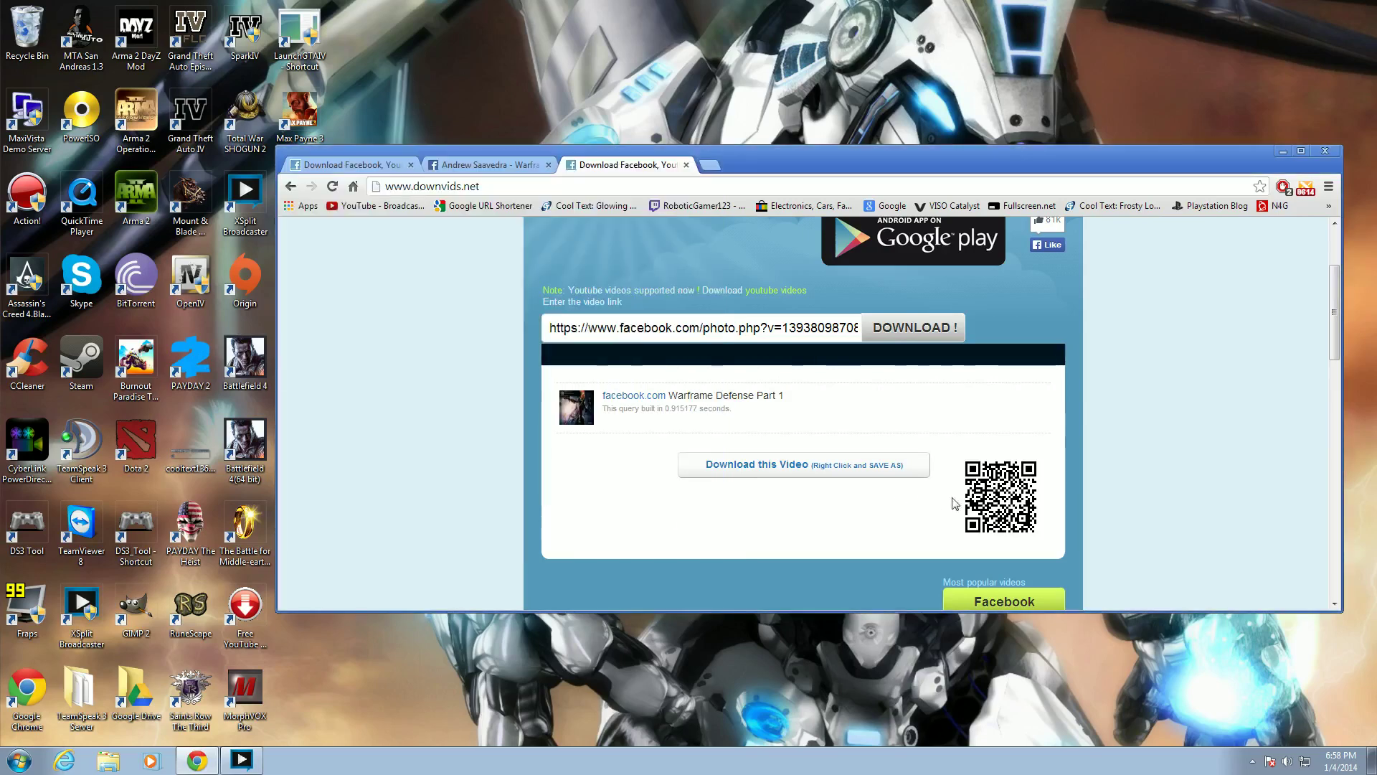
# Open the video file in a new tab and save the MP4 to the desktop.
pyautogui.click(893, 468)
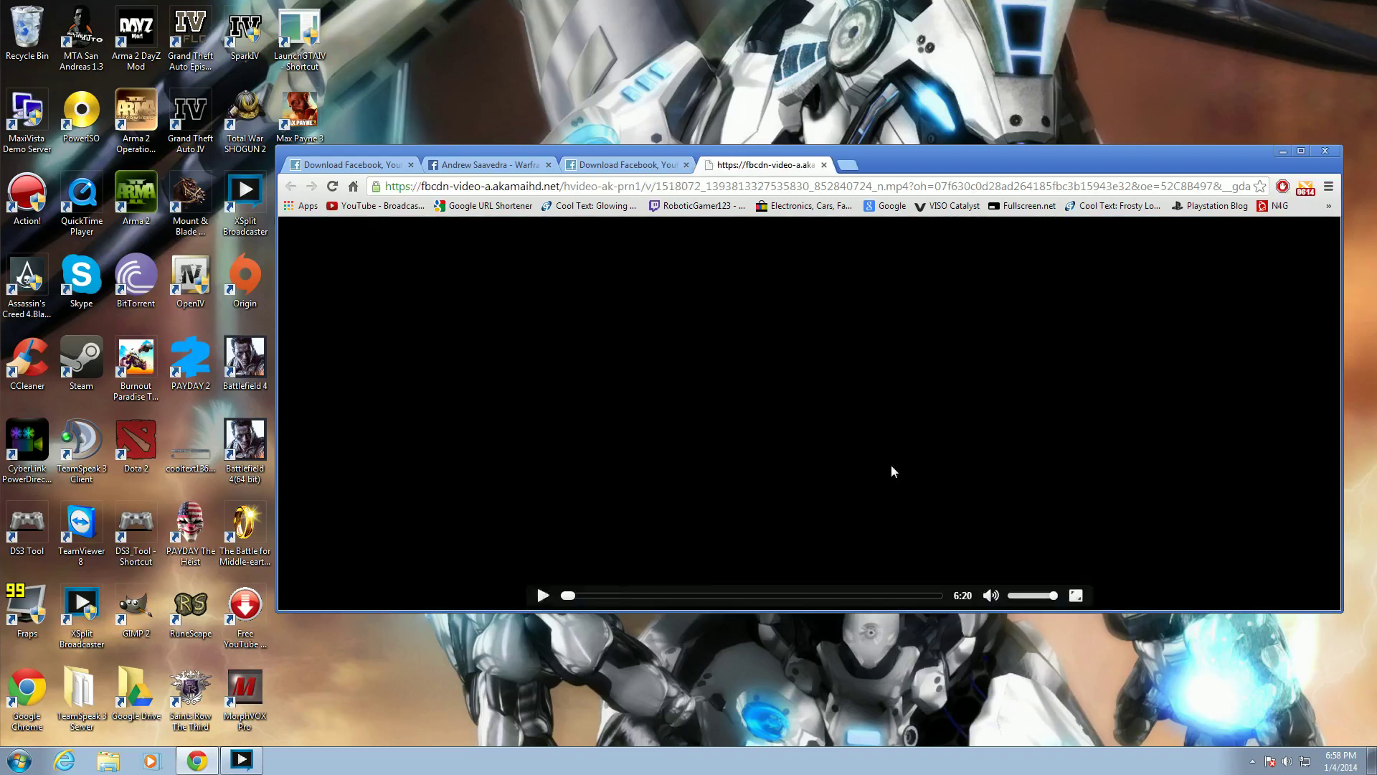
pyautogui.click(637, 422)
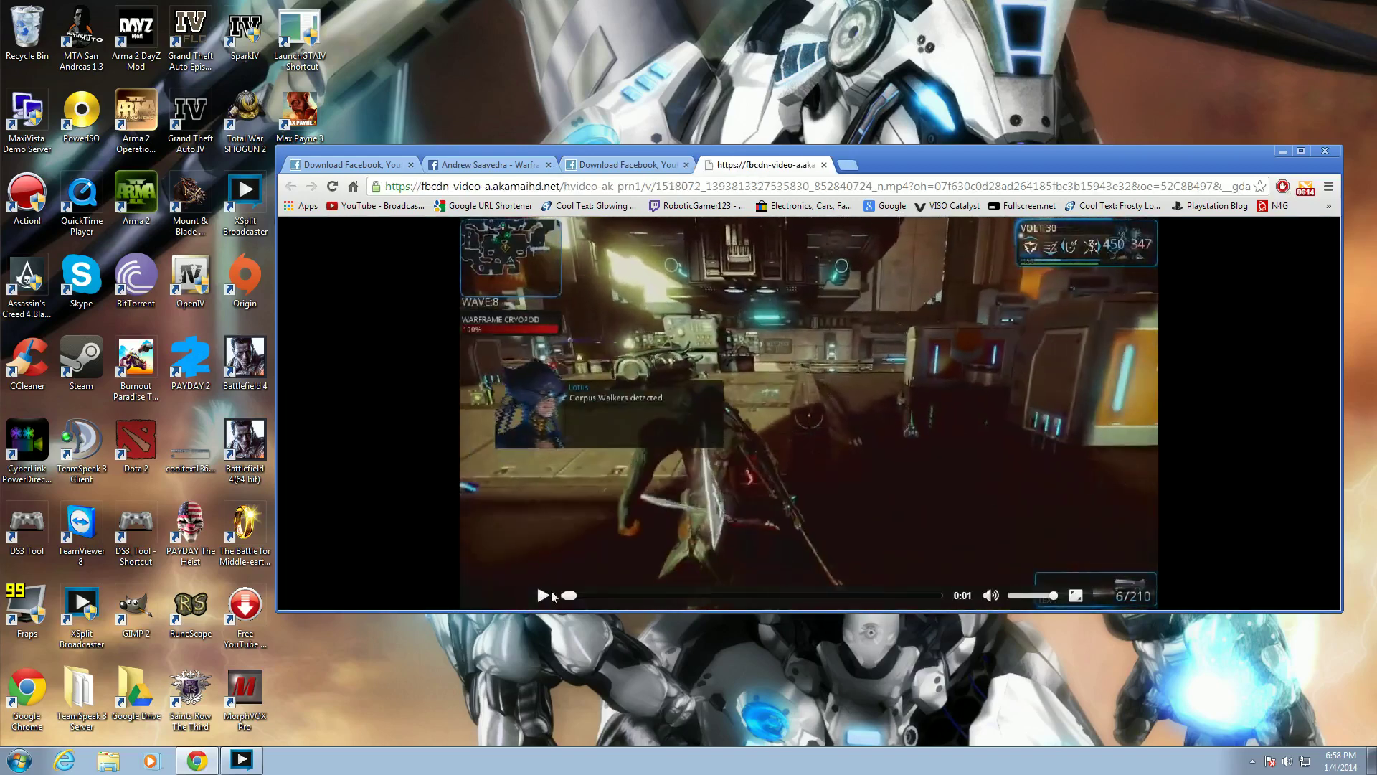
pyautogui.rightClick(637, 422)
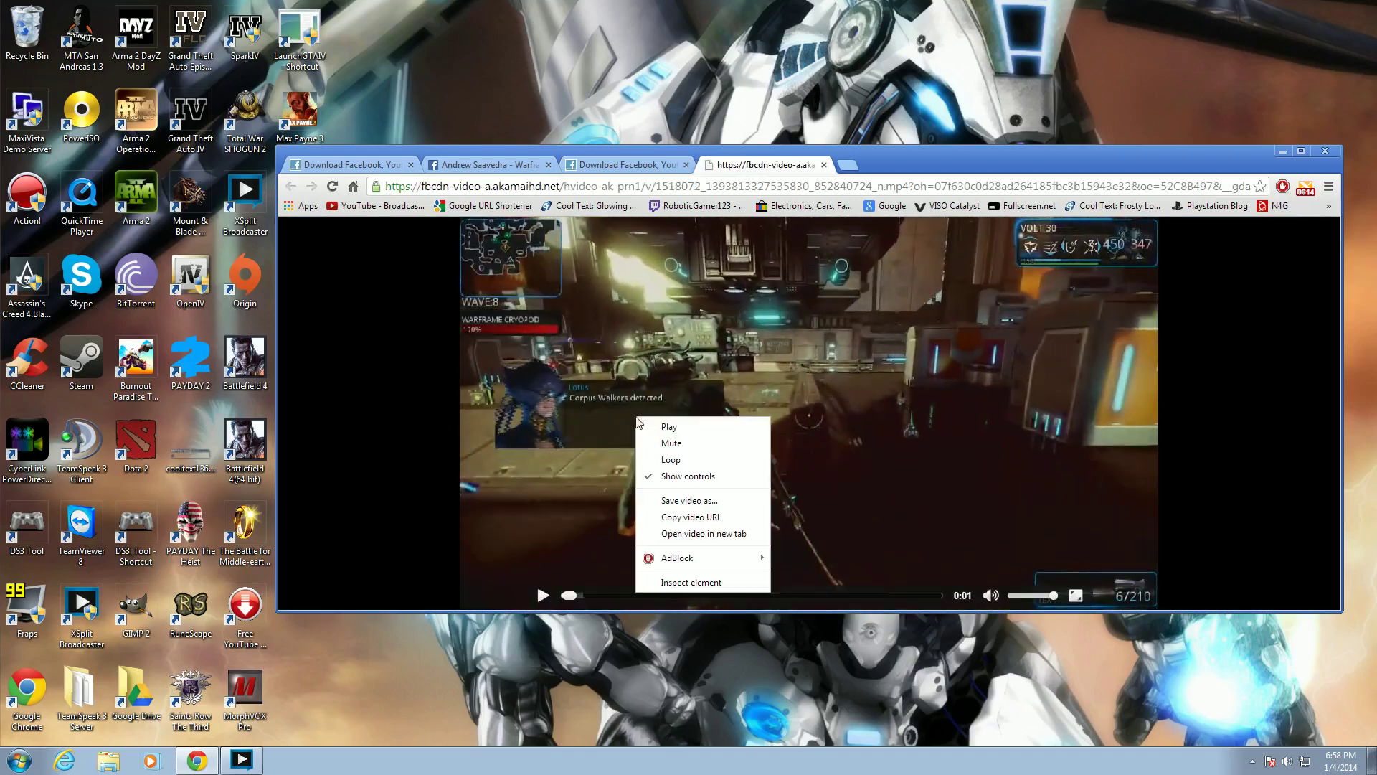
pyautogui.click(685, 501)
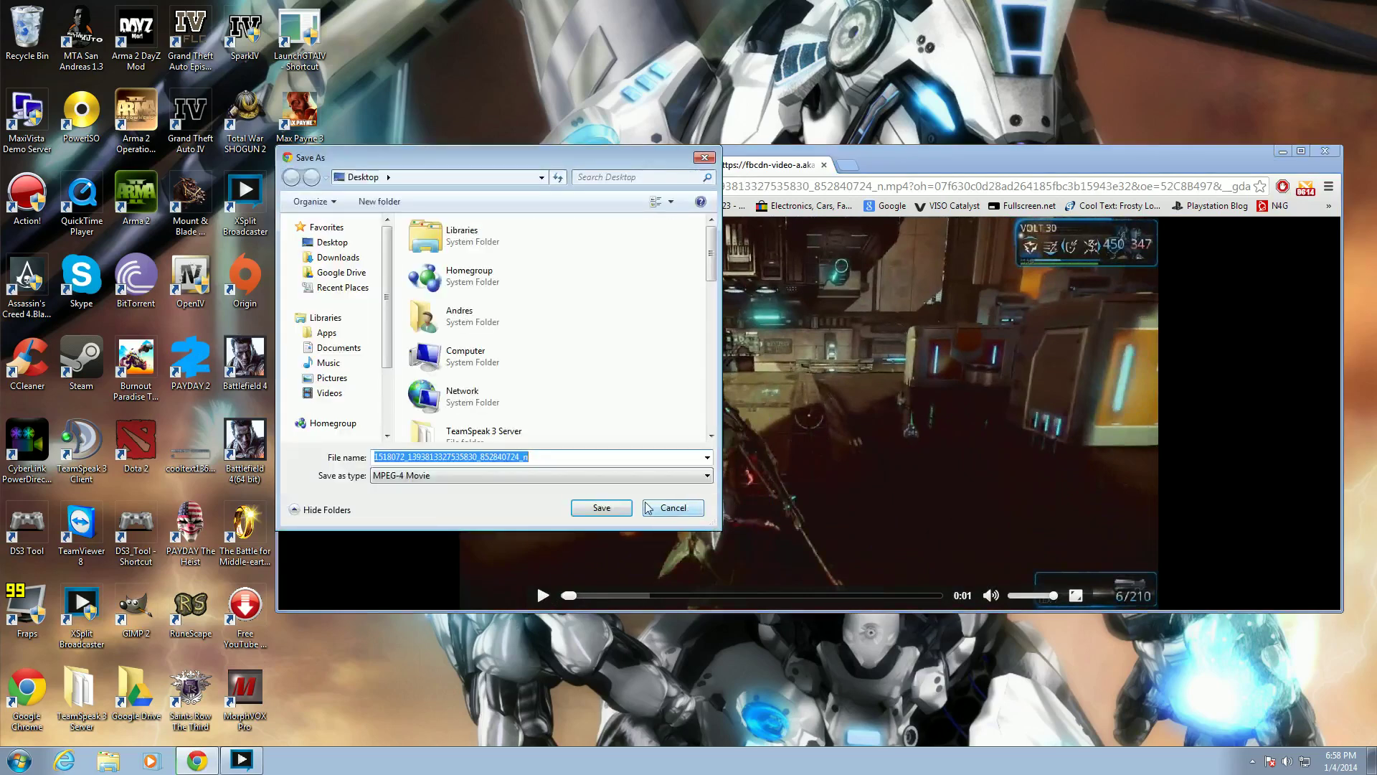
pyautogui.click(604, 511)
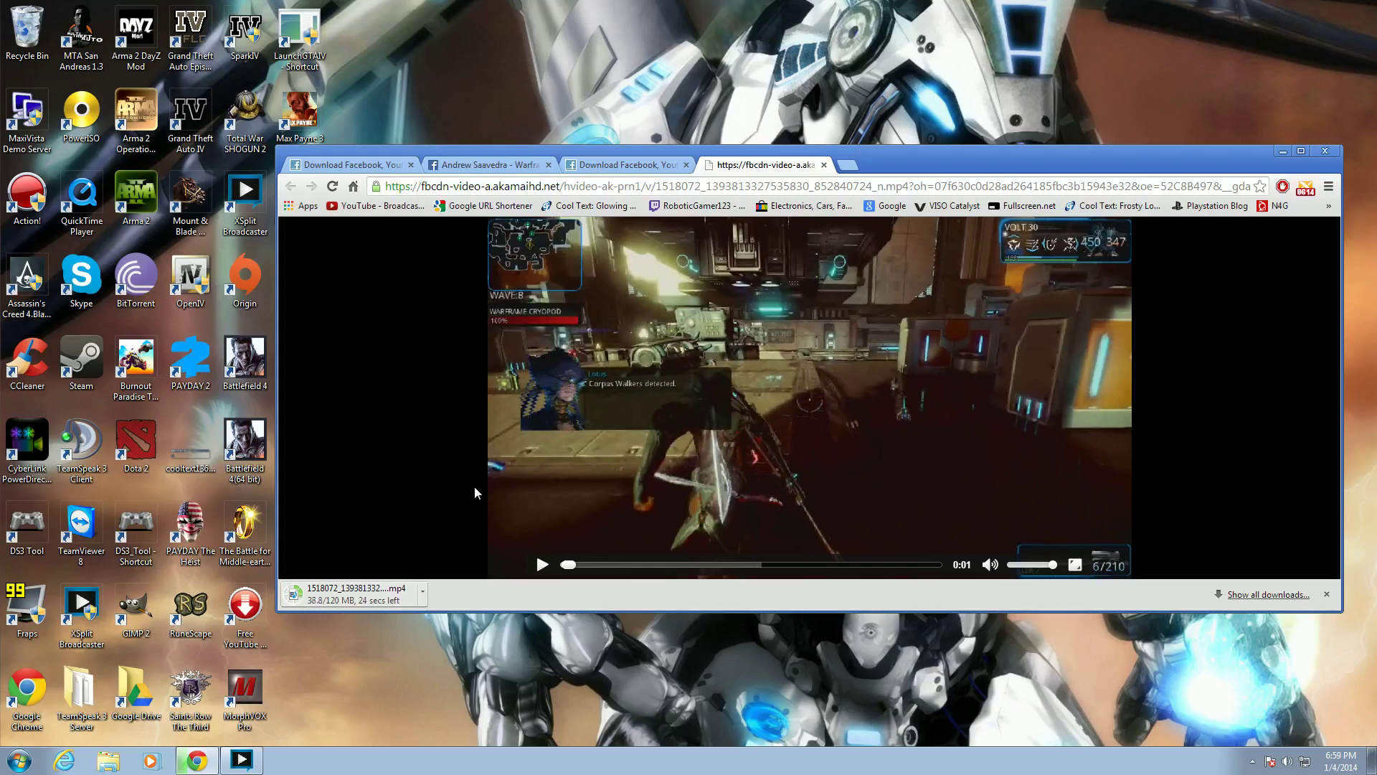
# On downvids.net, try saving from the download link's menu, cancelling both Save dialogs.
pyautogui.click(627, 165)
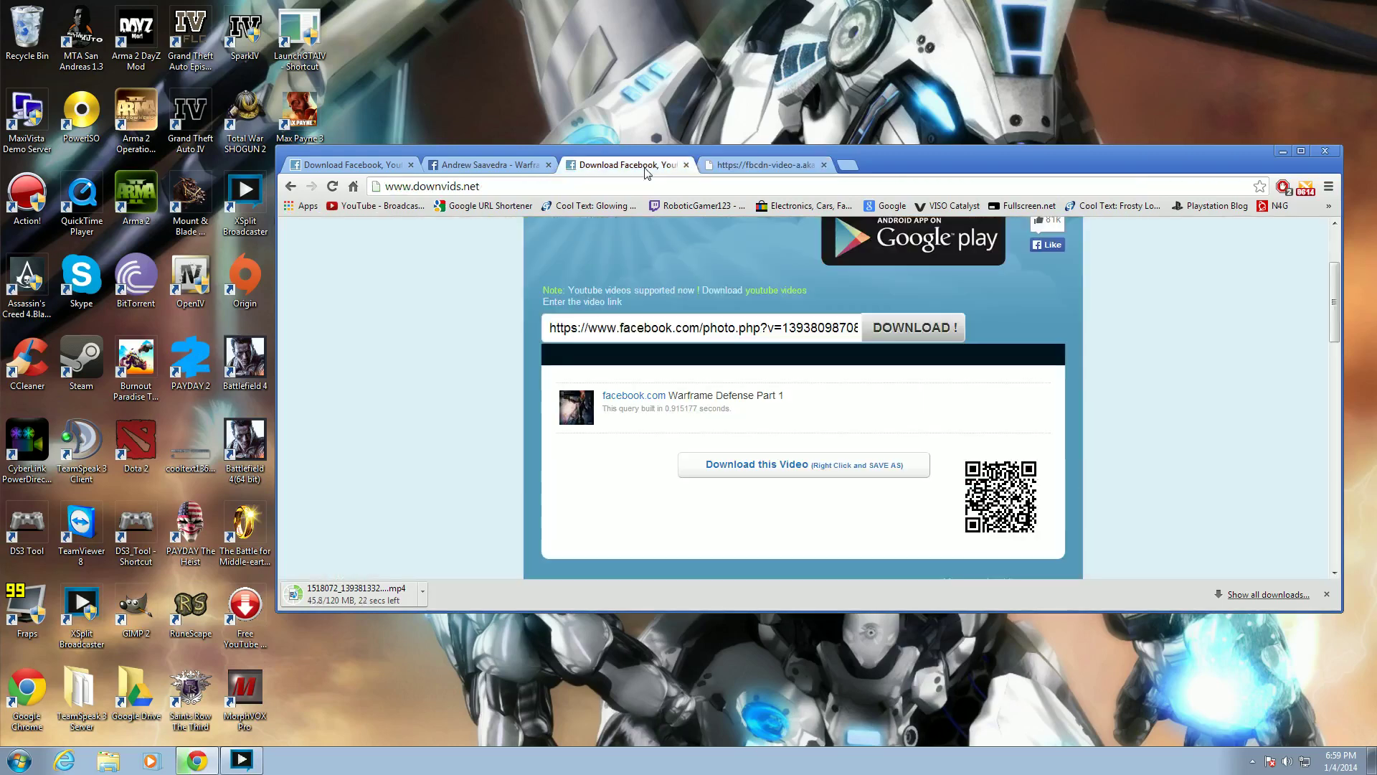
pyautogui.scroll(-2, 895, 405)
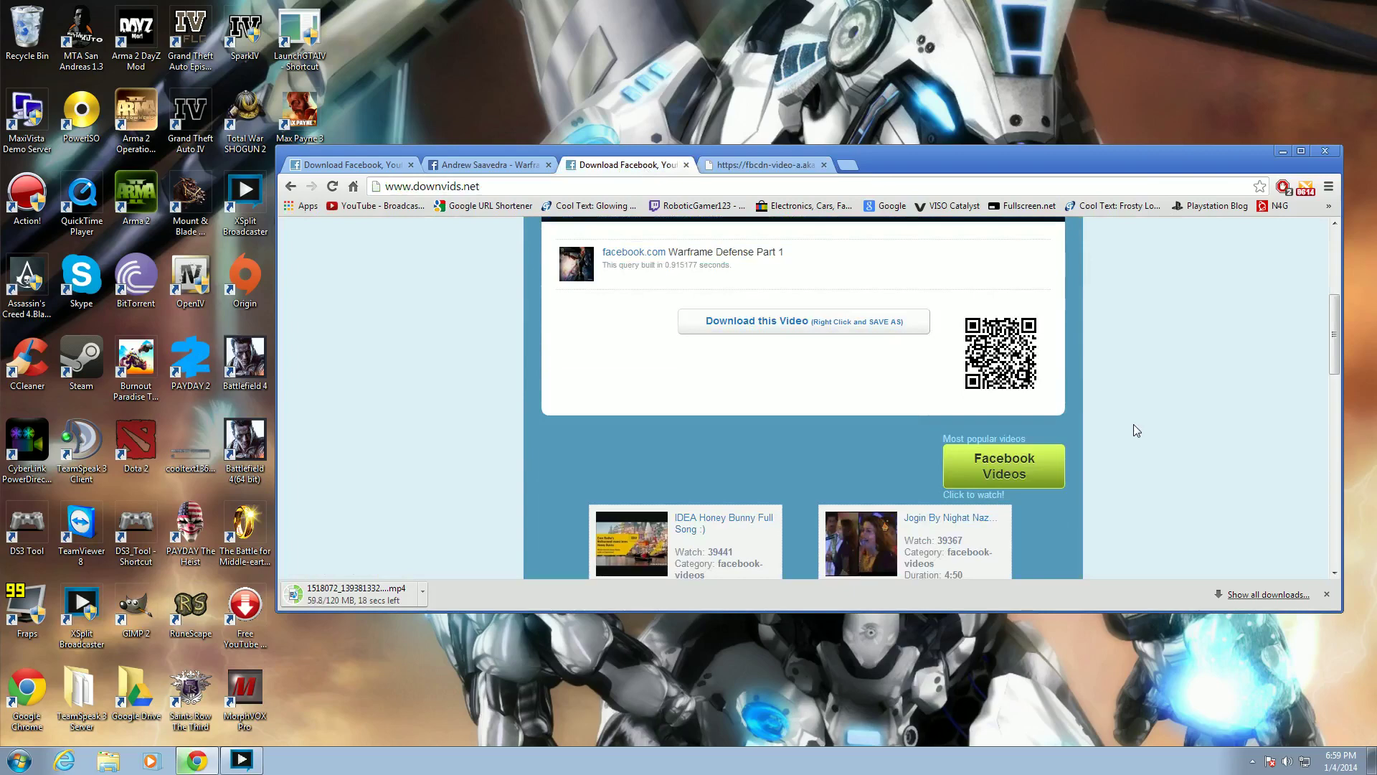
pyautogui.rightClick(835, 327)
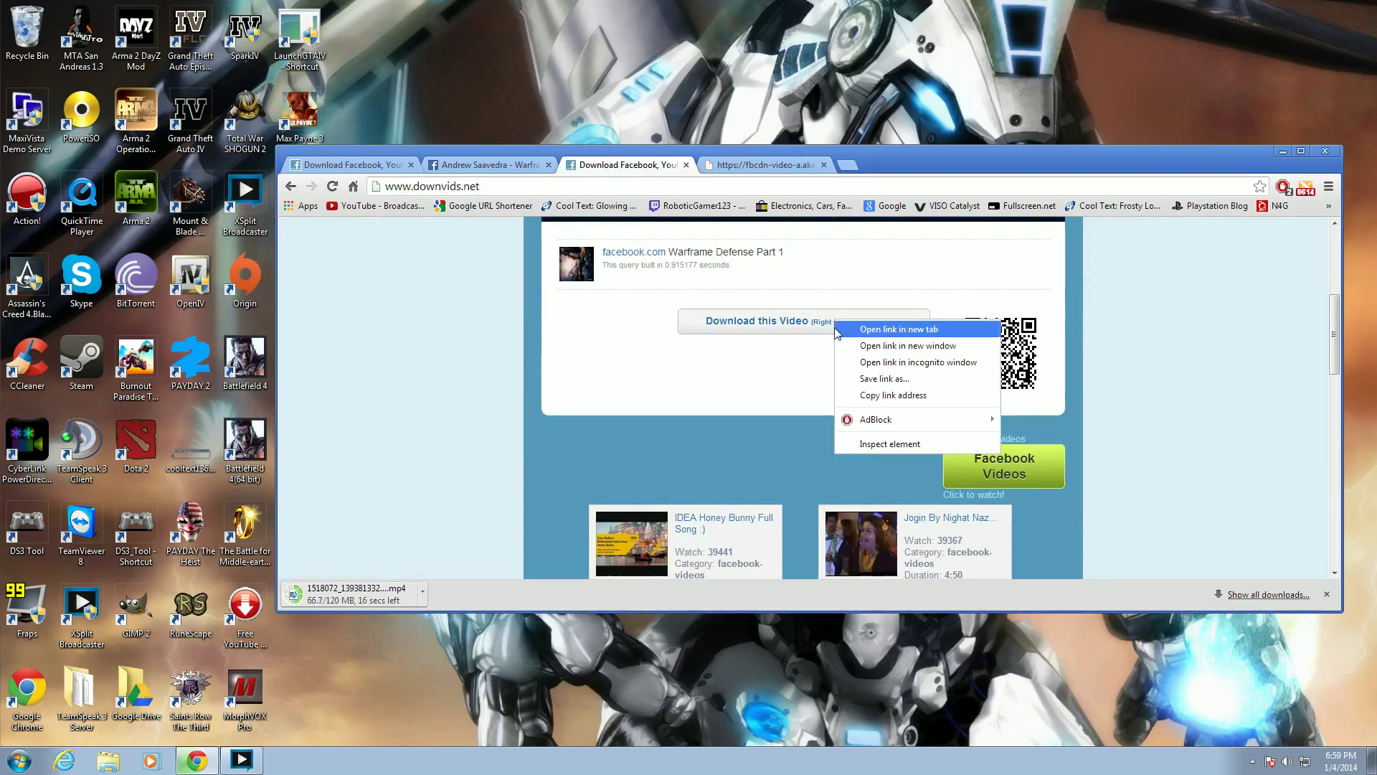
pyautogui.rightClick(759, 323)
pyautogui.rightClick(726, 308)
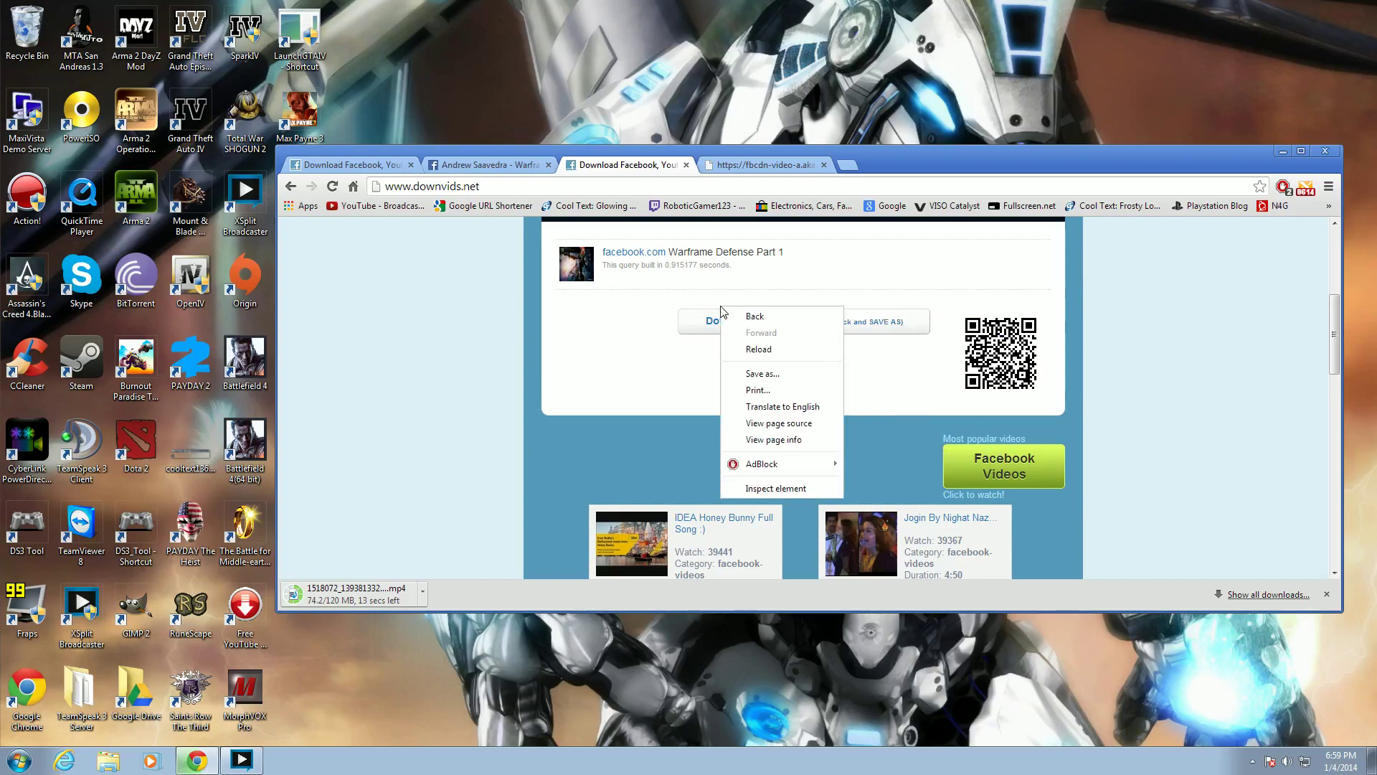
pyautogui.click(766, 374)
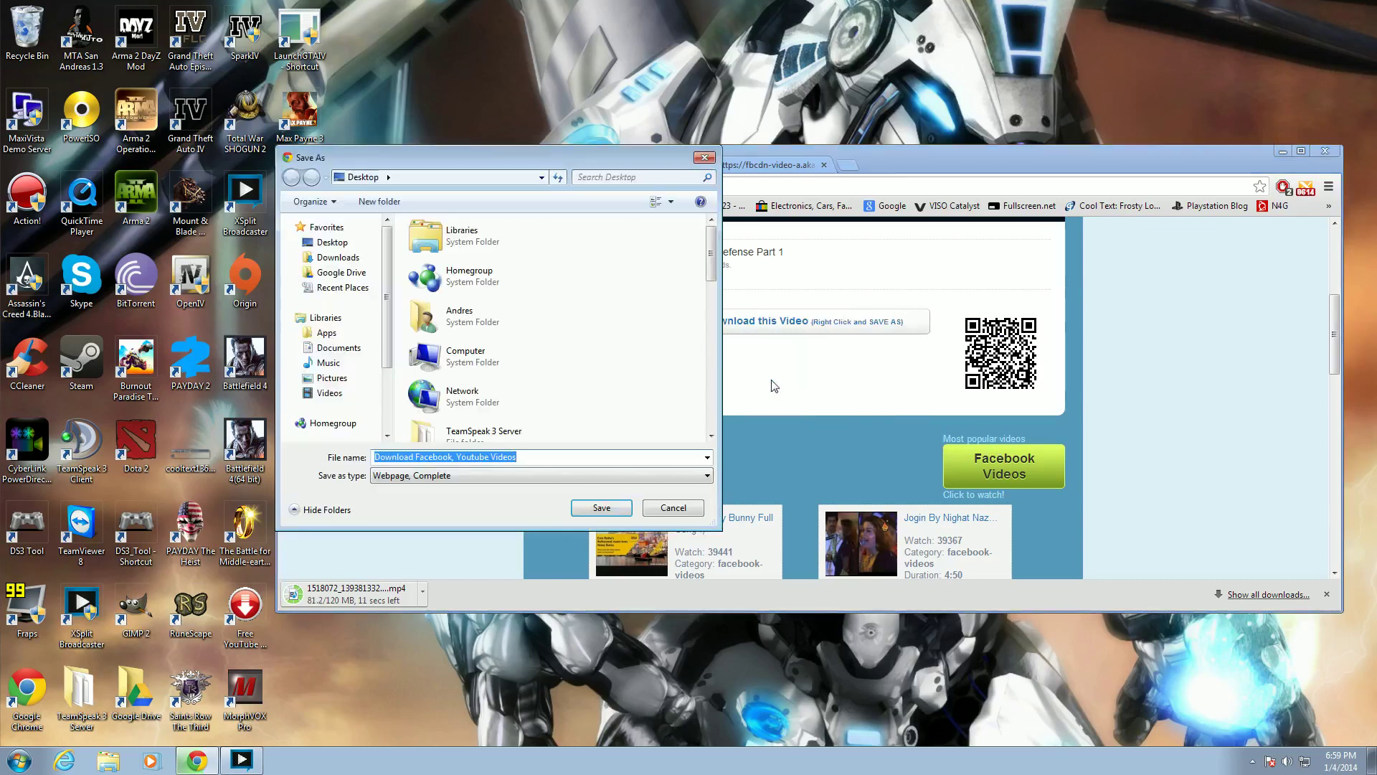
pyautogui.click(683, 501)
pyautogui.rightClick(751, 252)
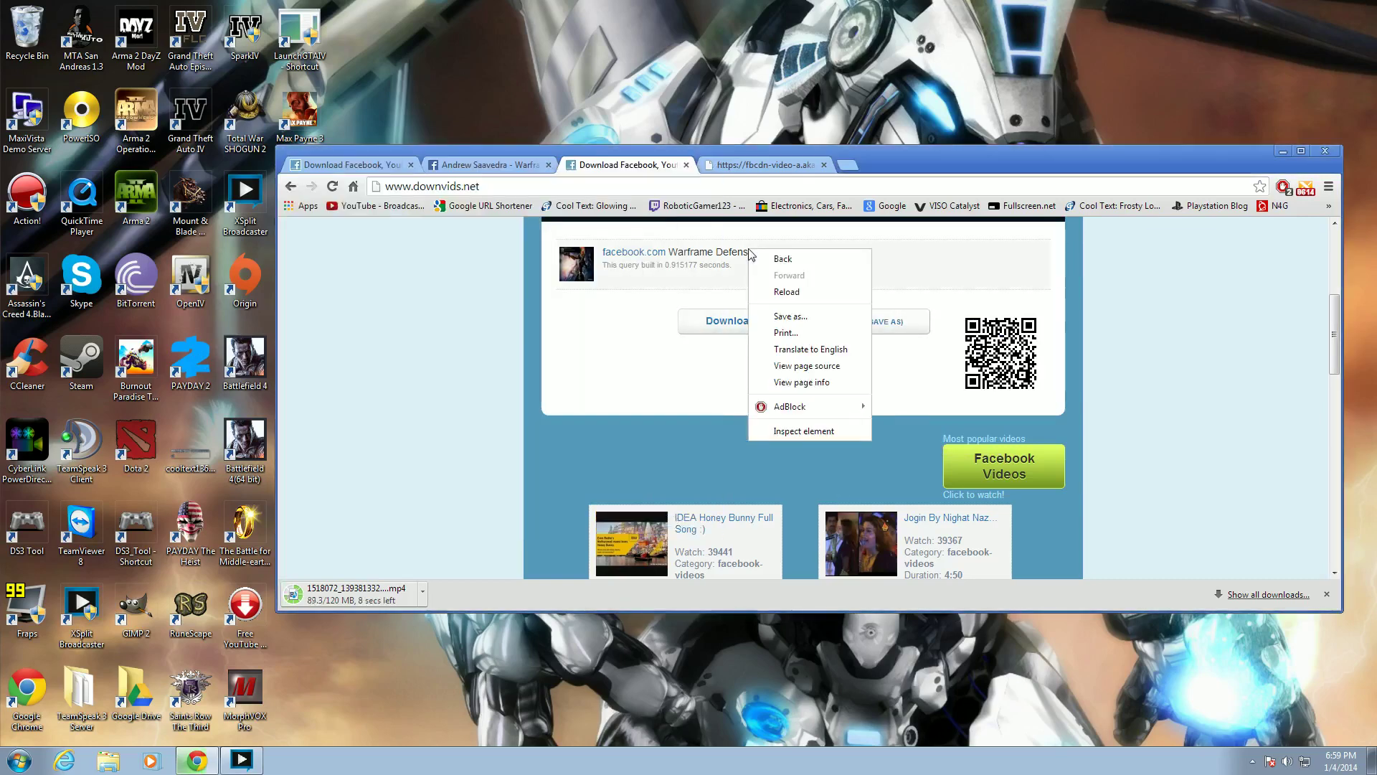
pyautogui.click(775, 315)
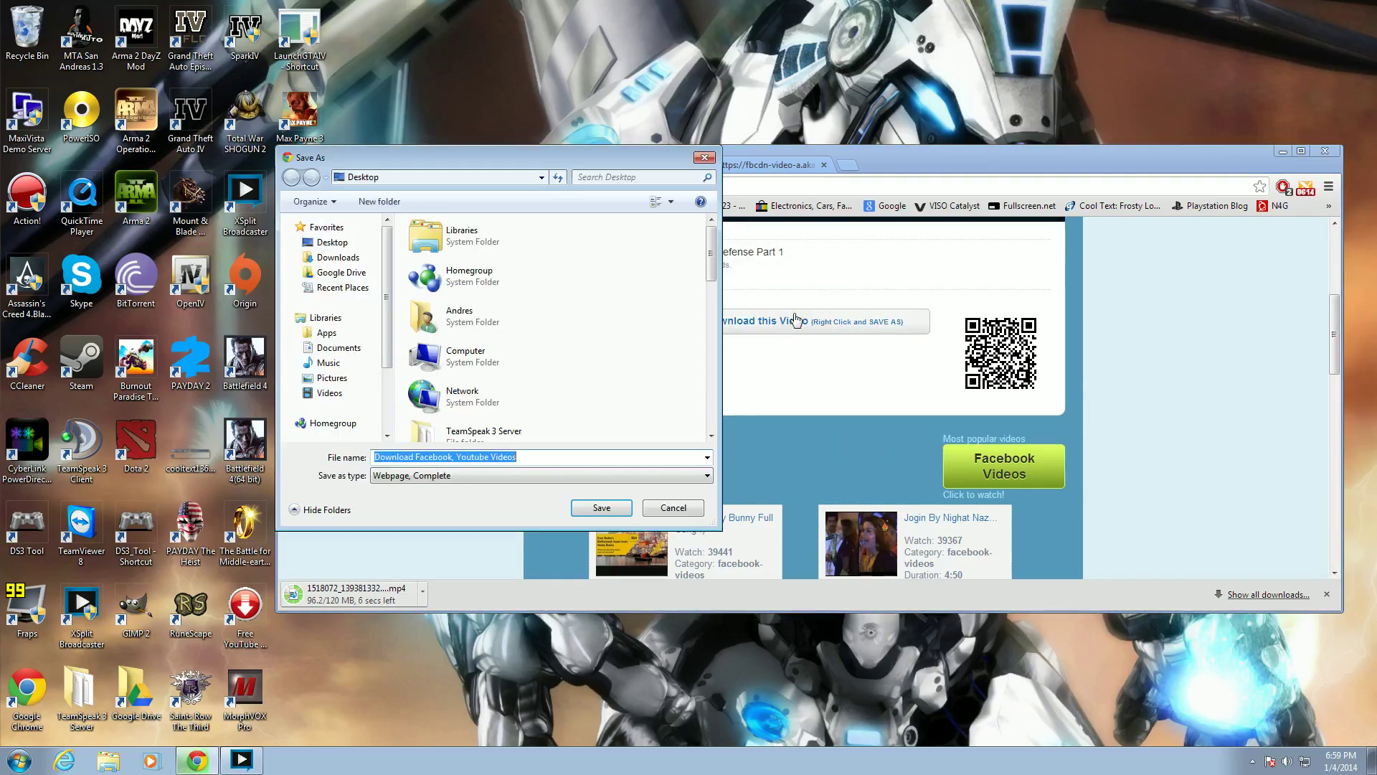
pyautogui.click(705, 157)
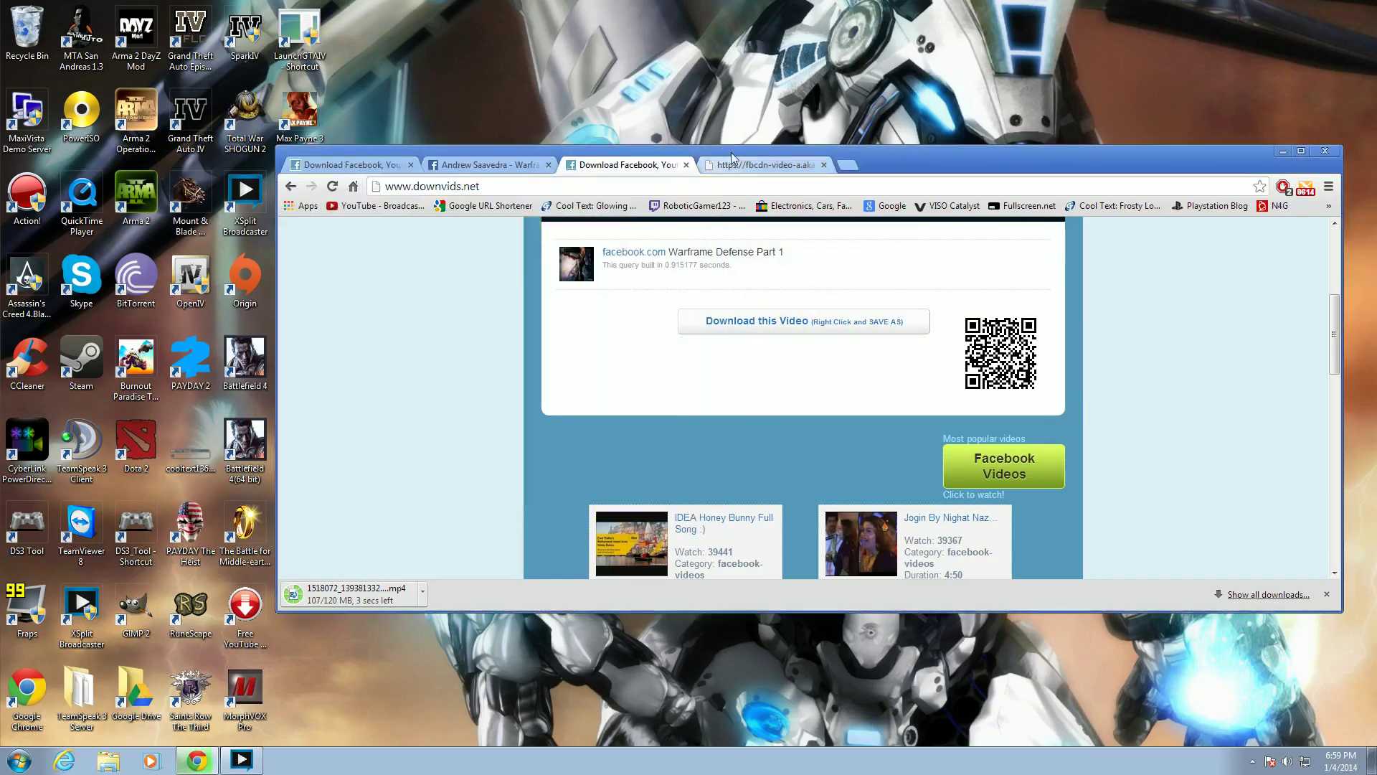
# Close the duplicate video player tabs, leaving the downvids.net page in front.
pyautogui.click(811, 163)
pyautogui.moveTo(832, 158); pyautogui.dragTo(918, 134)
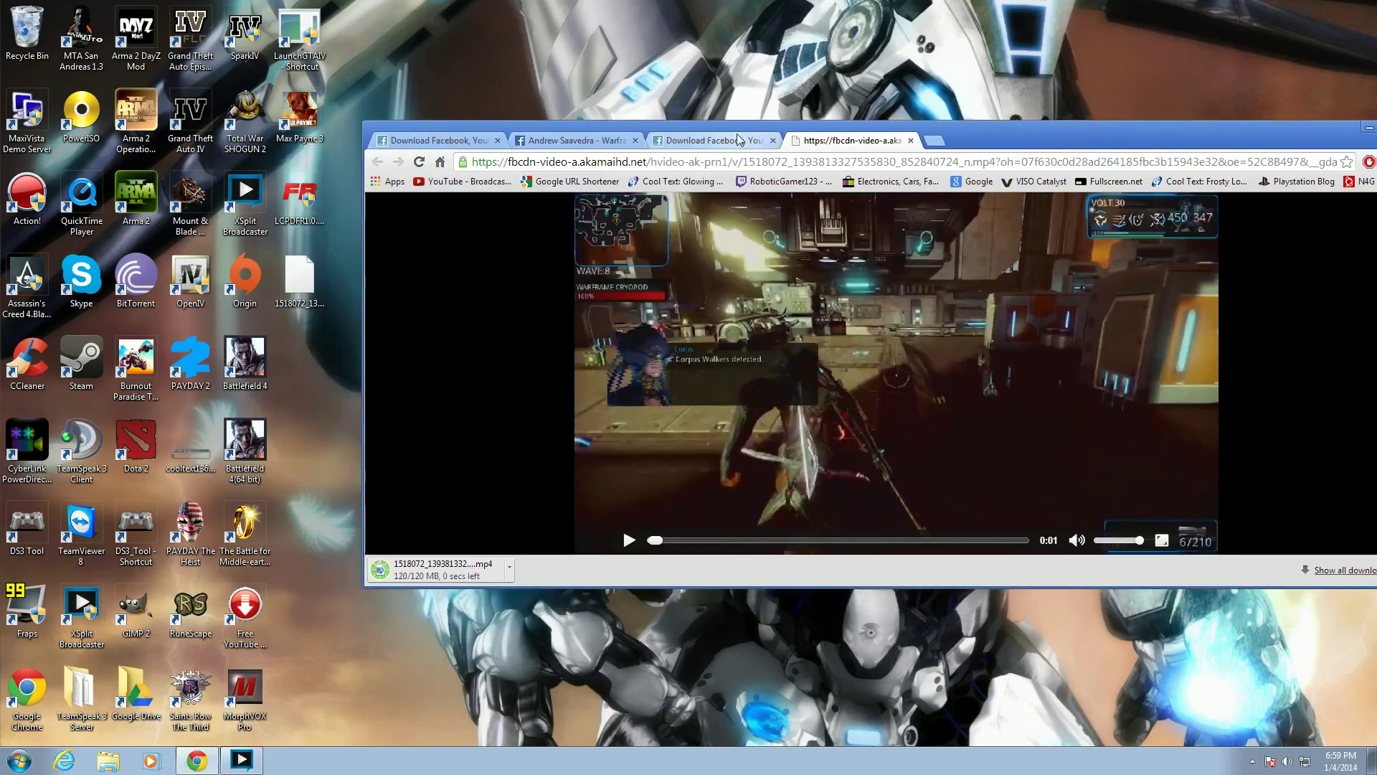
pyautogui.click(739, 138)
pyautogui.scroll(1, 860, 344)
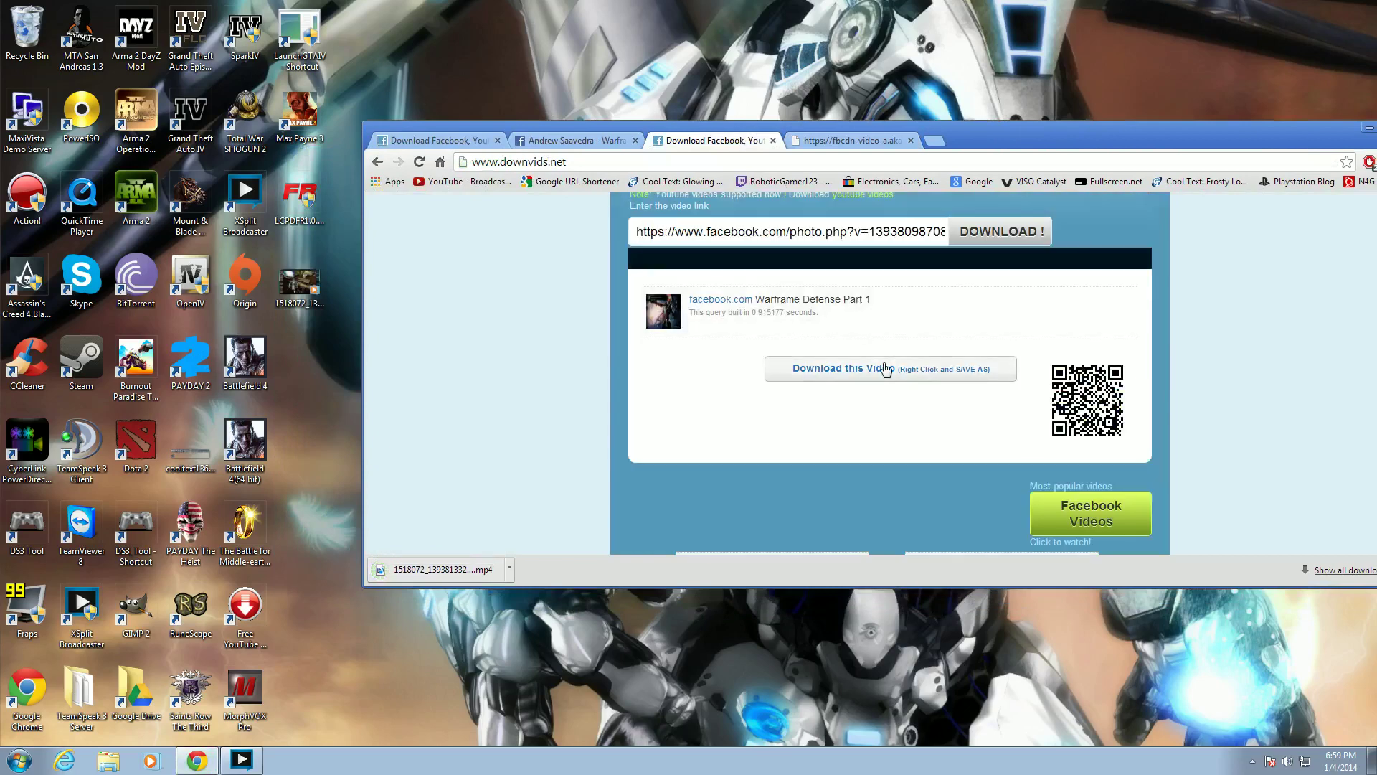
pyautogui.click(887, 369)
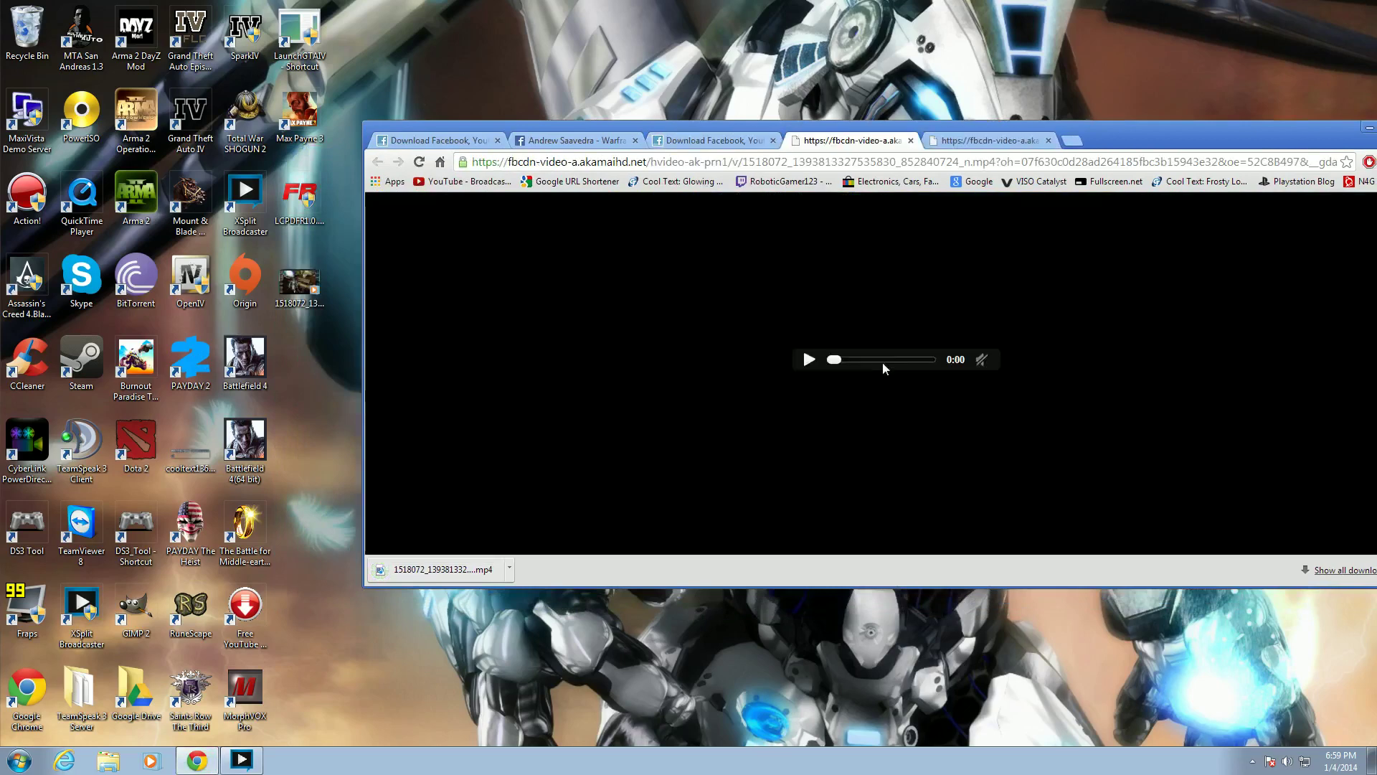
pyautogui.click(911, 140)
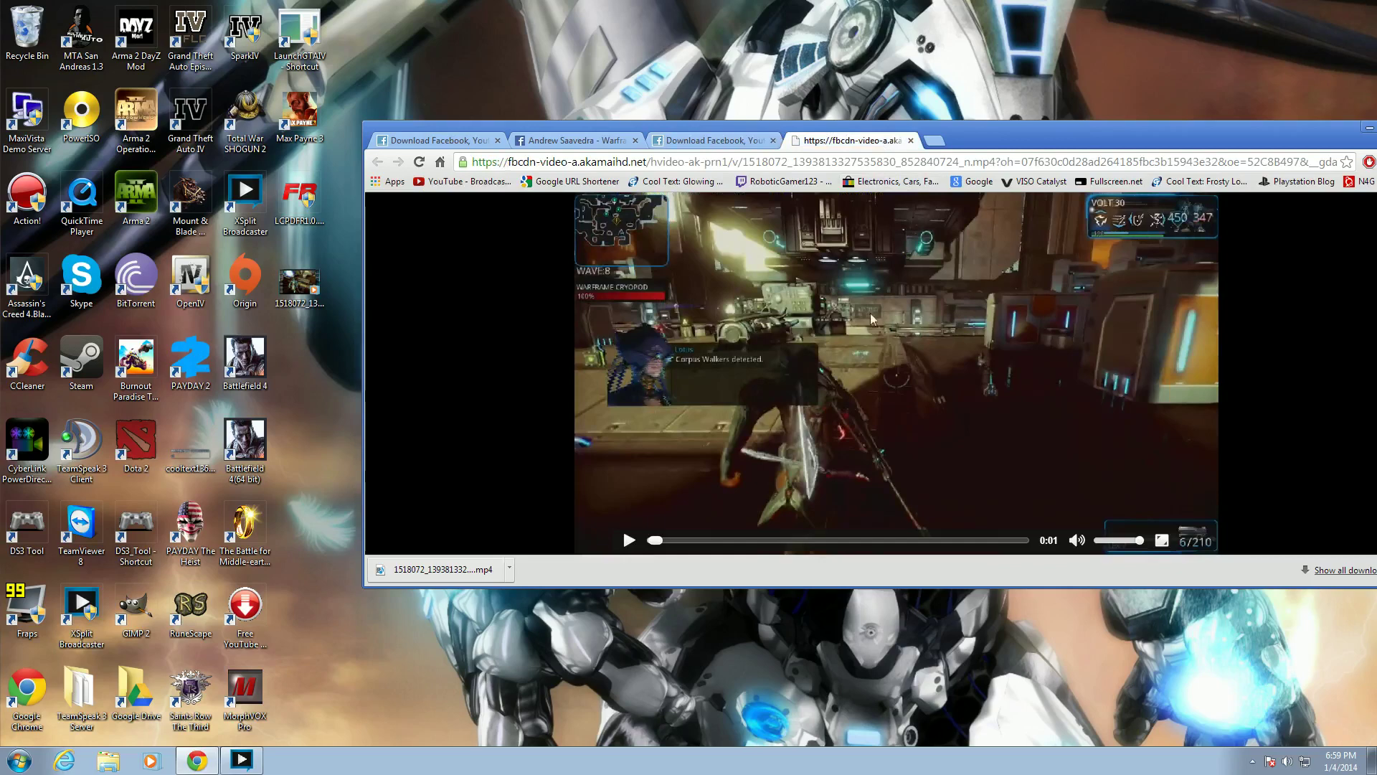
pyautogui.rightClick(862, 365)
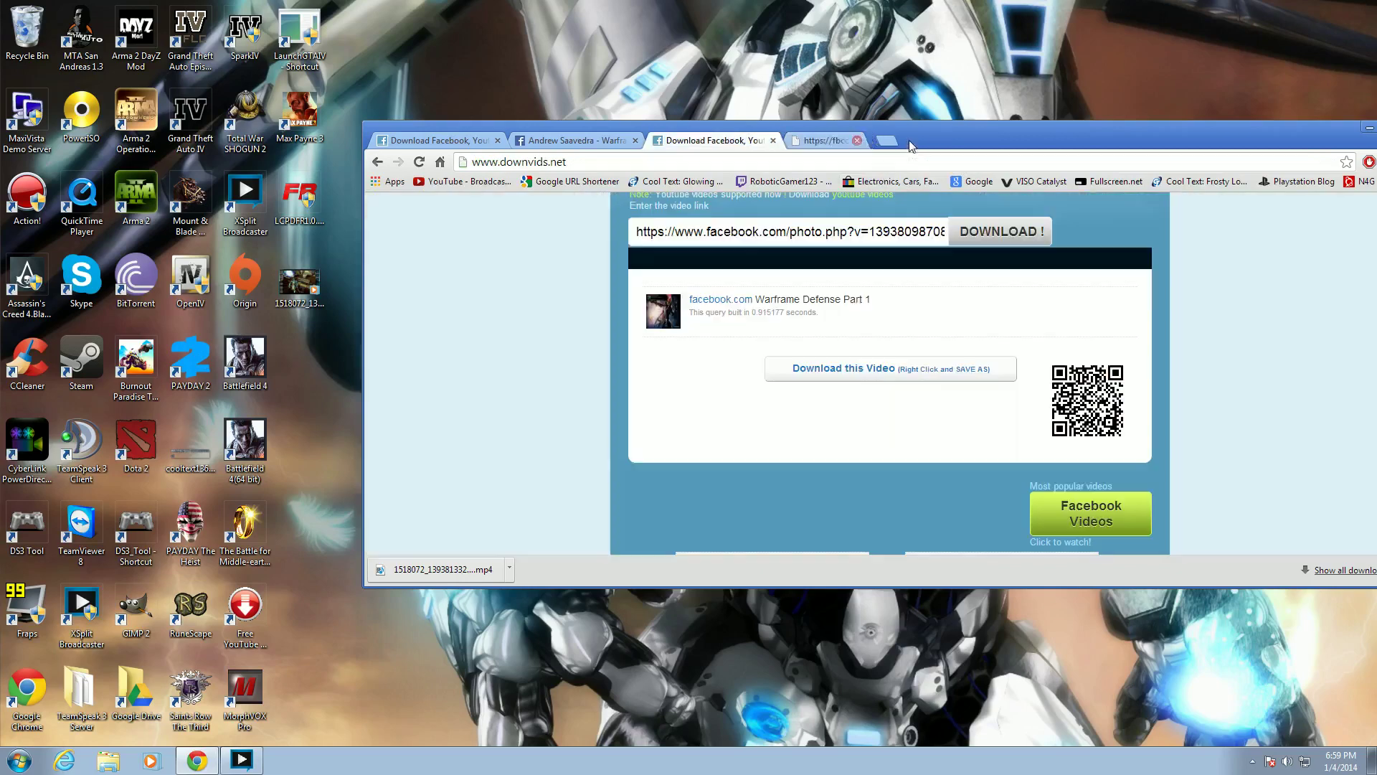
pyautogui.click(911, 141)
pyautogui.moveTo(881, 141); pyautogui.dragTo(1075, 147)
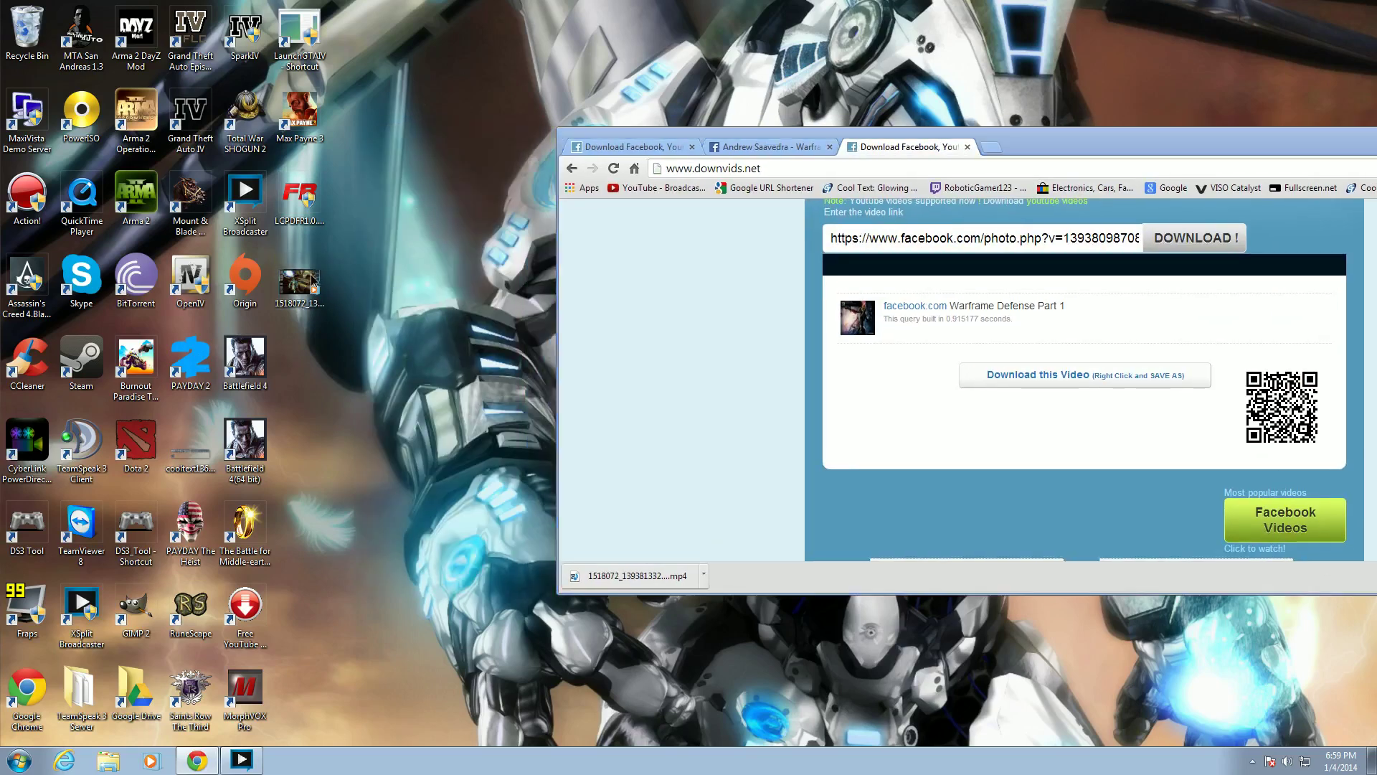
pyautogui.click(313, 280)
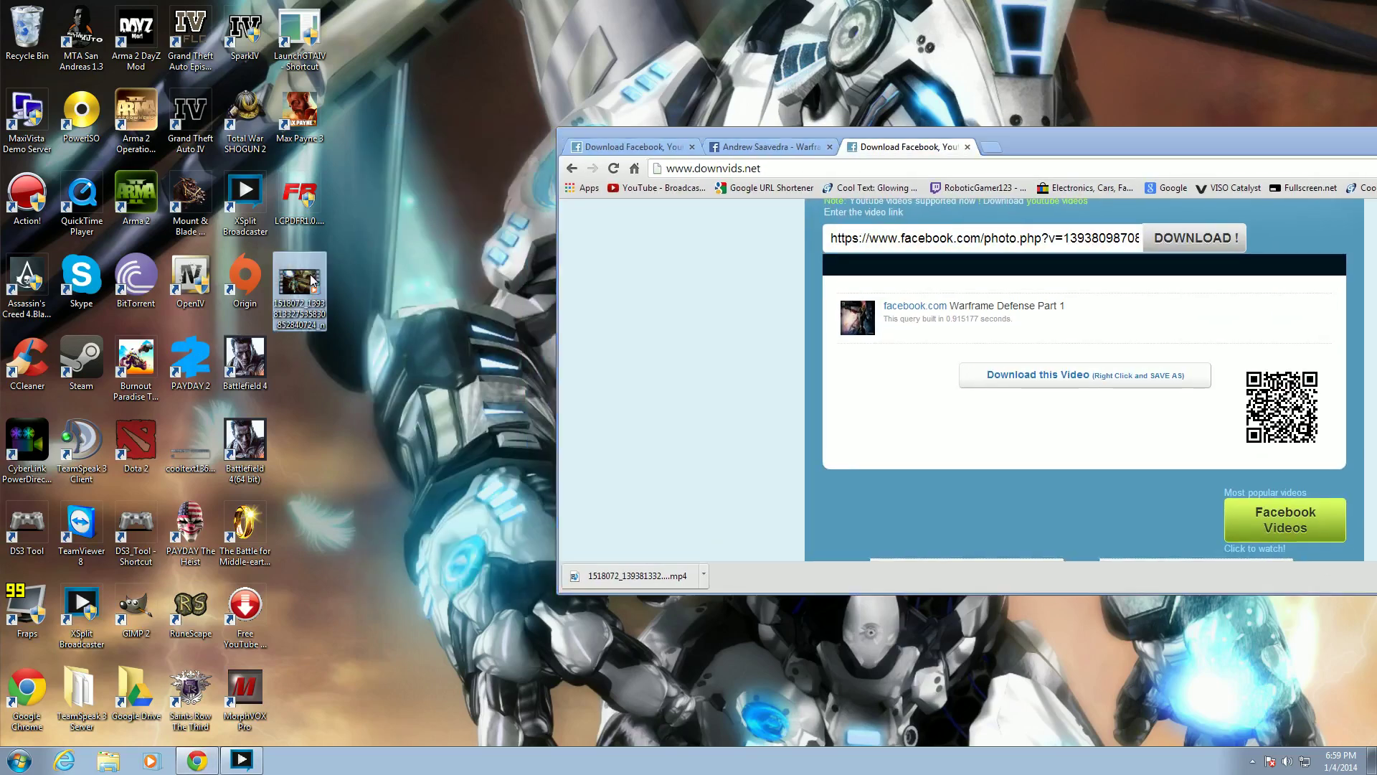
pyautogui.rightClick(313, 280)
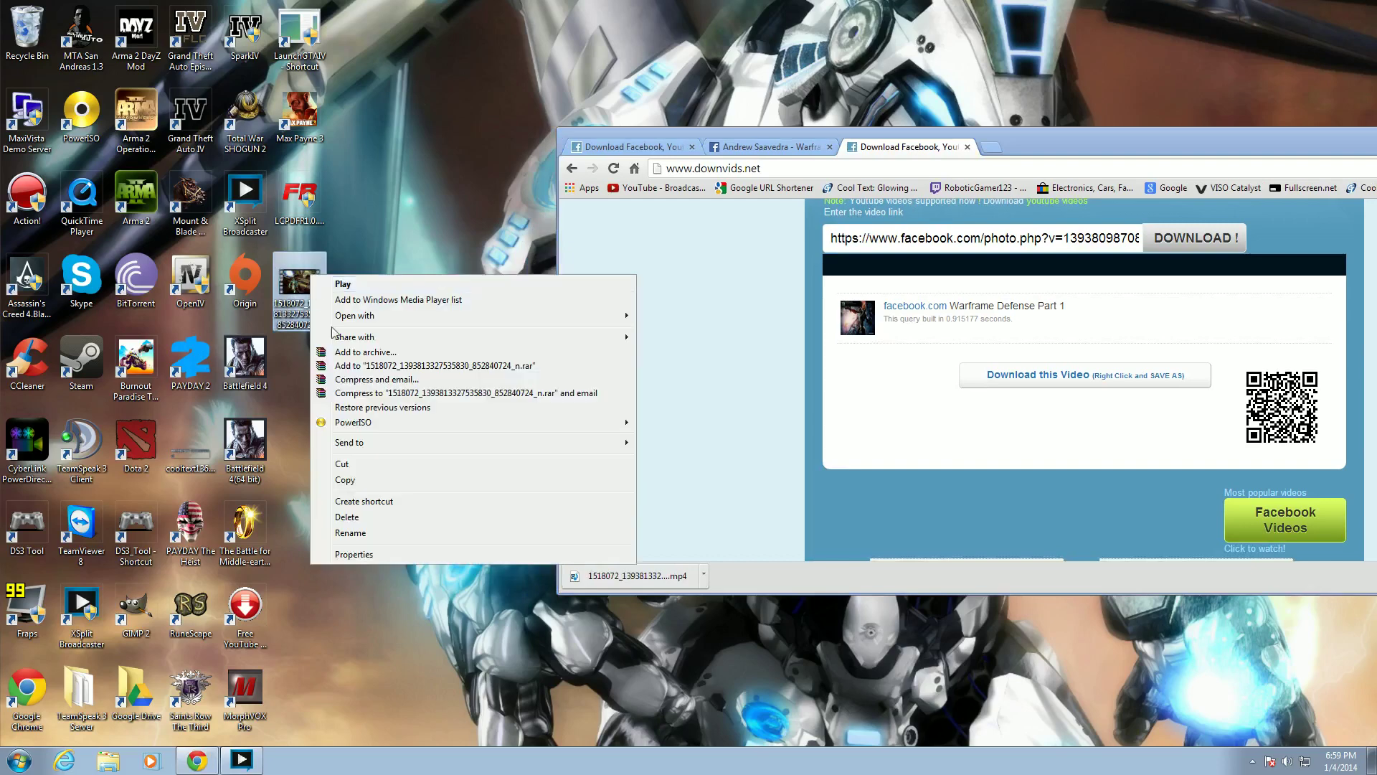
pyautogui.click(390, 552)
pyautogui.click(375, 309)
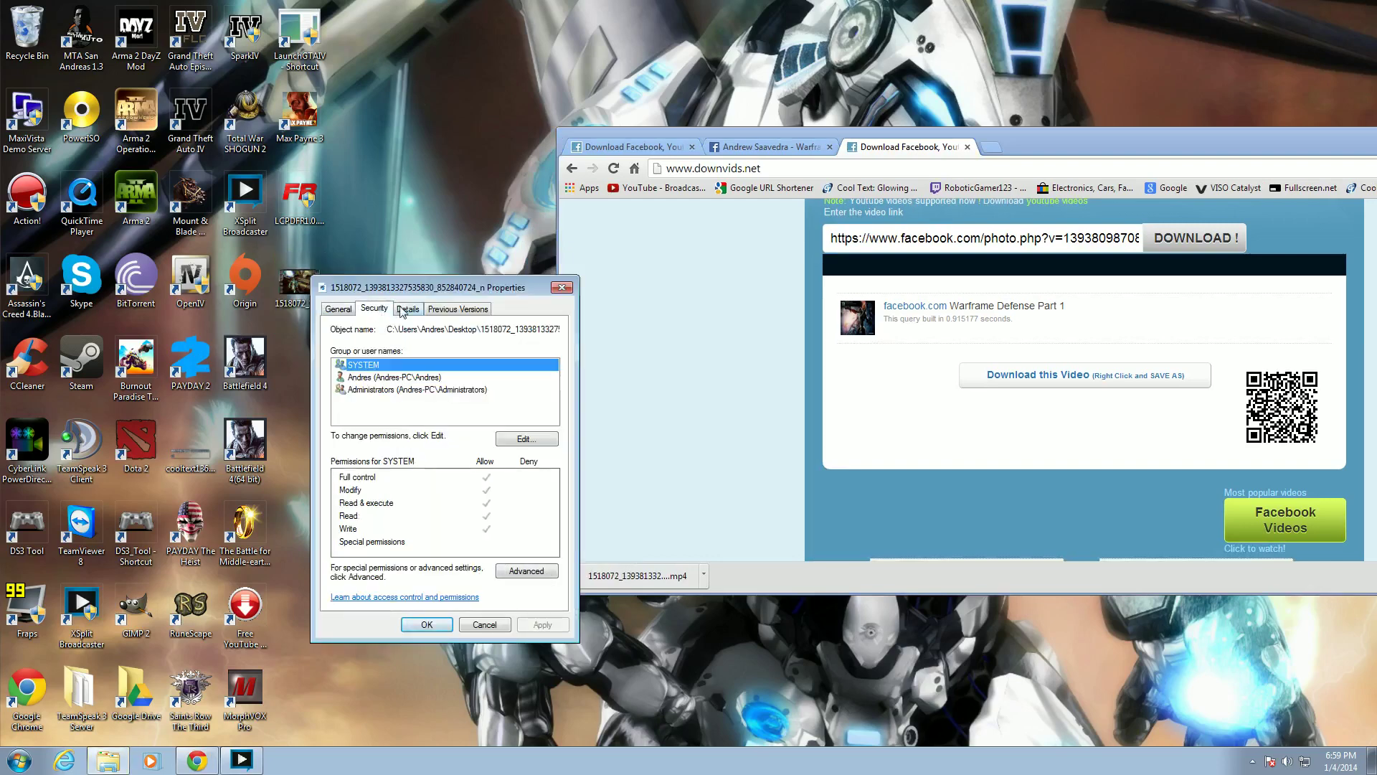
pyautogui.click(404, 309)
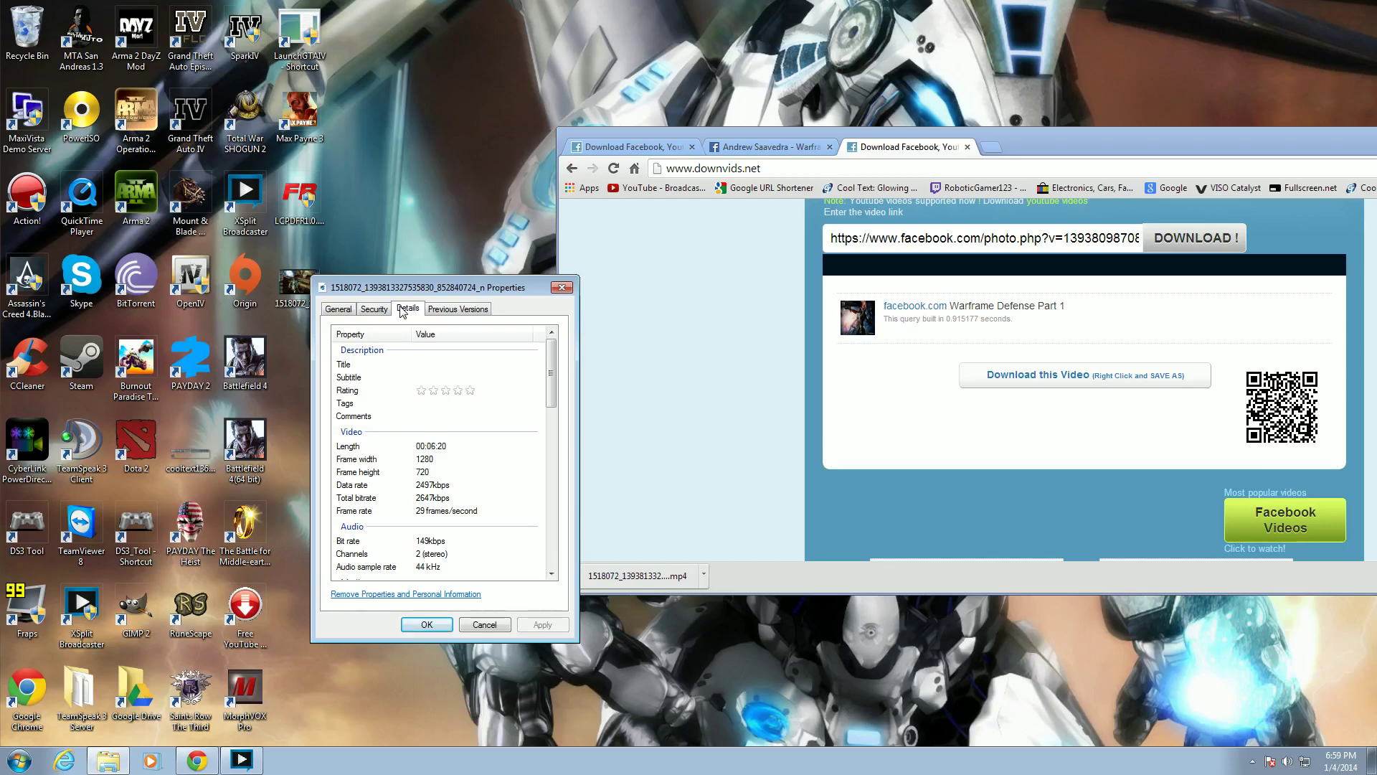
pyautogui.click(569, 289)
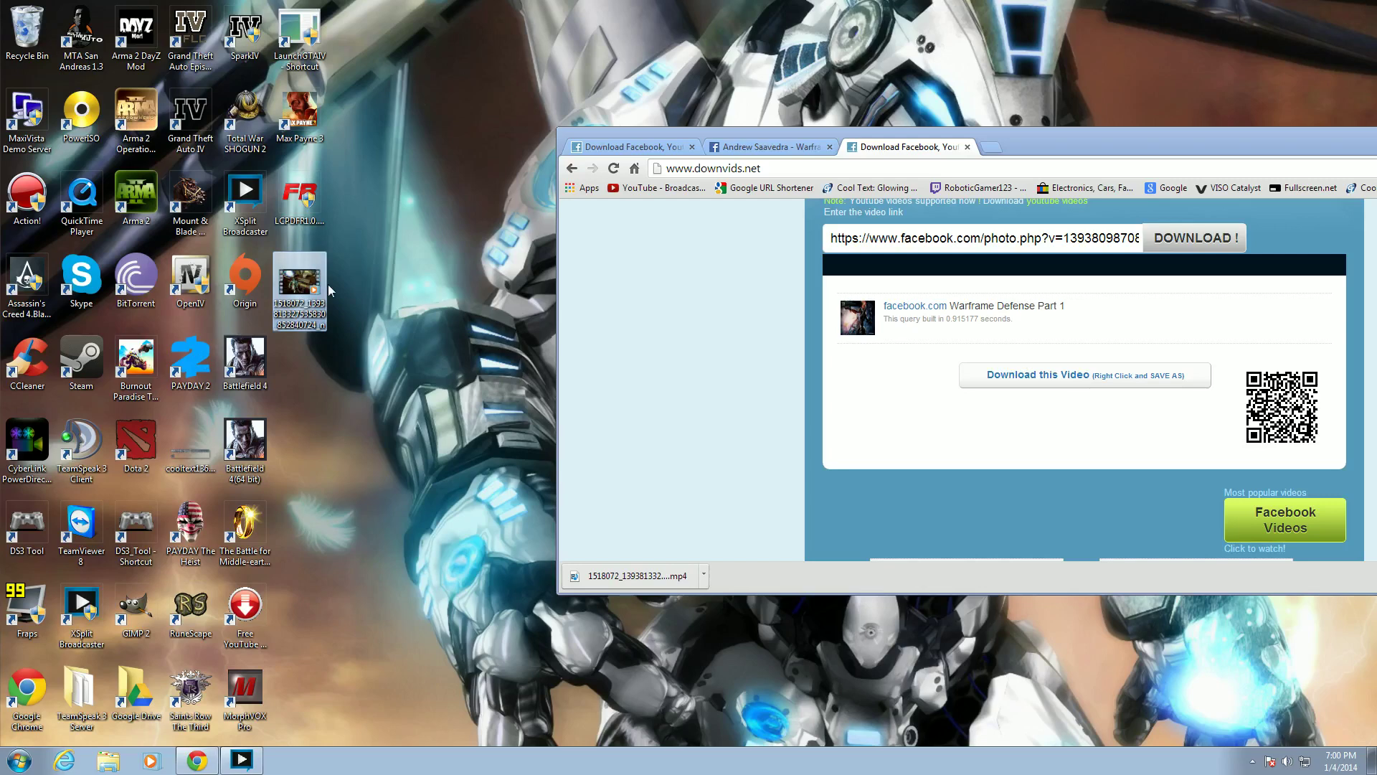
# Open YouTube's Upload page in a new tab and drag the desktop MP4 toward its drop area.
pyautogui.click(991, 146)
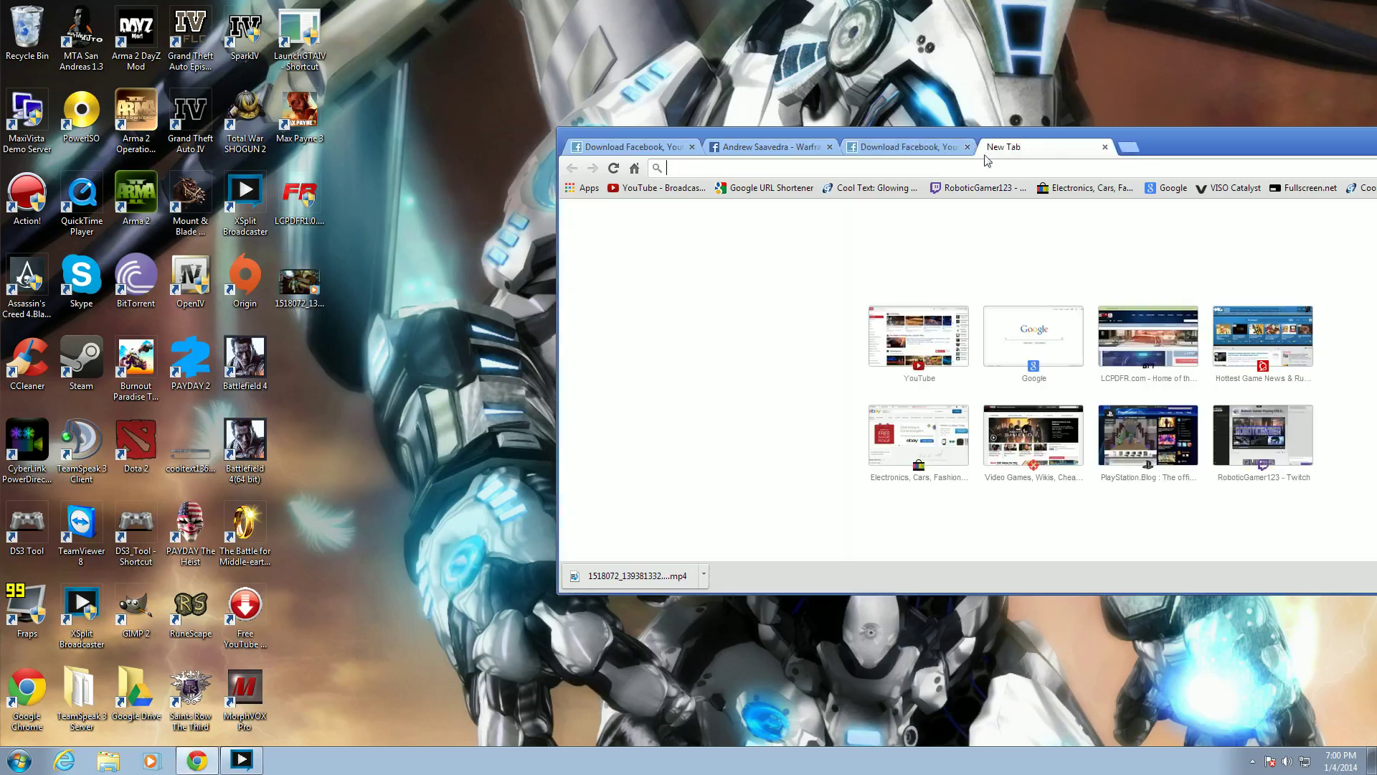
pyautogui.click(703, 185)
pyautogui.moveTo(1151, 144); pyautogui.dragTo(987, 131)
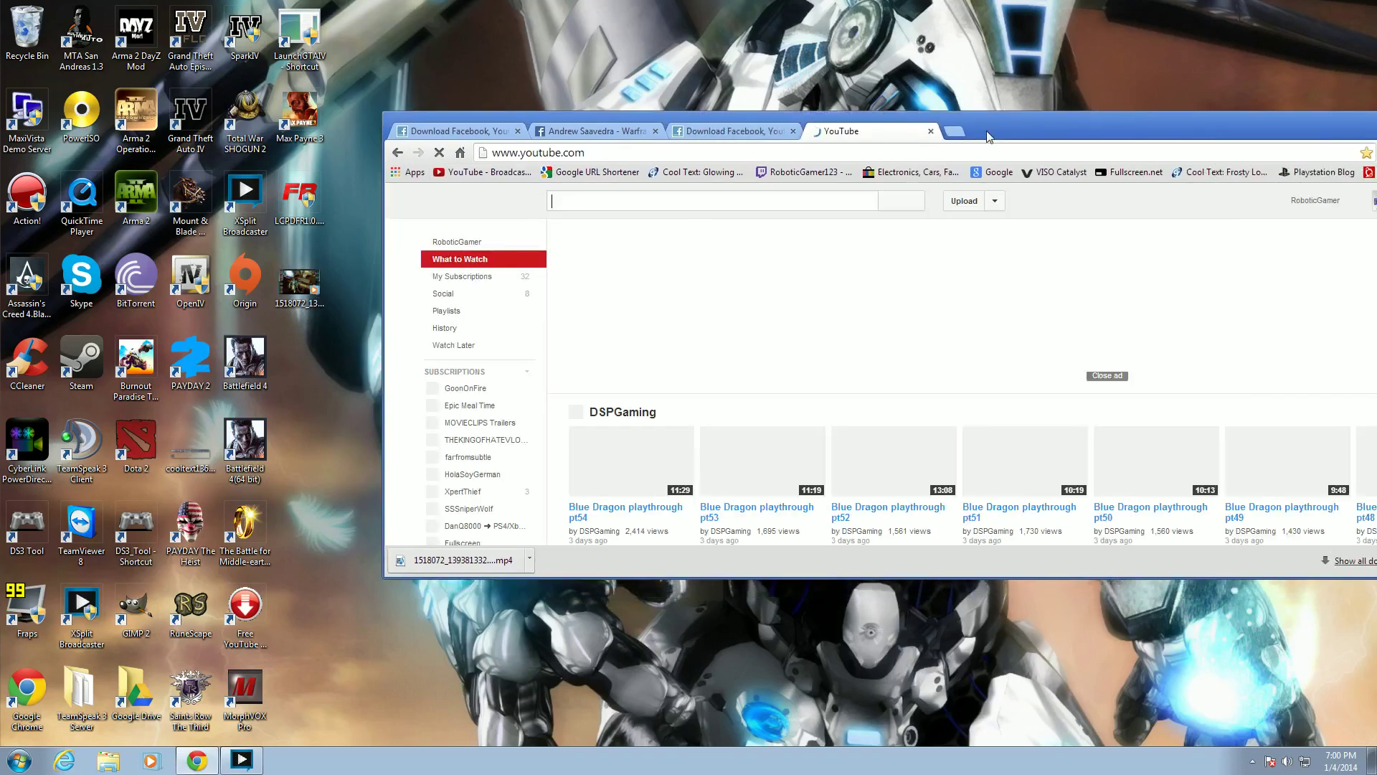
pyautogui.click(975, 209)
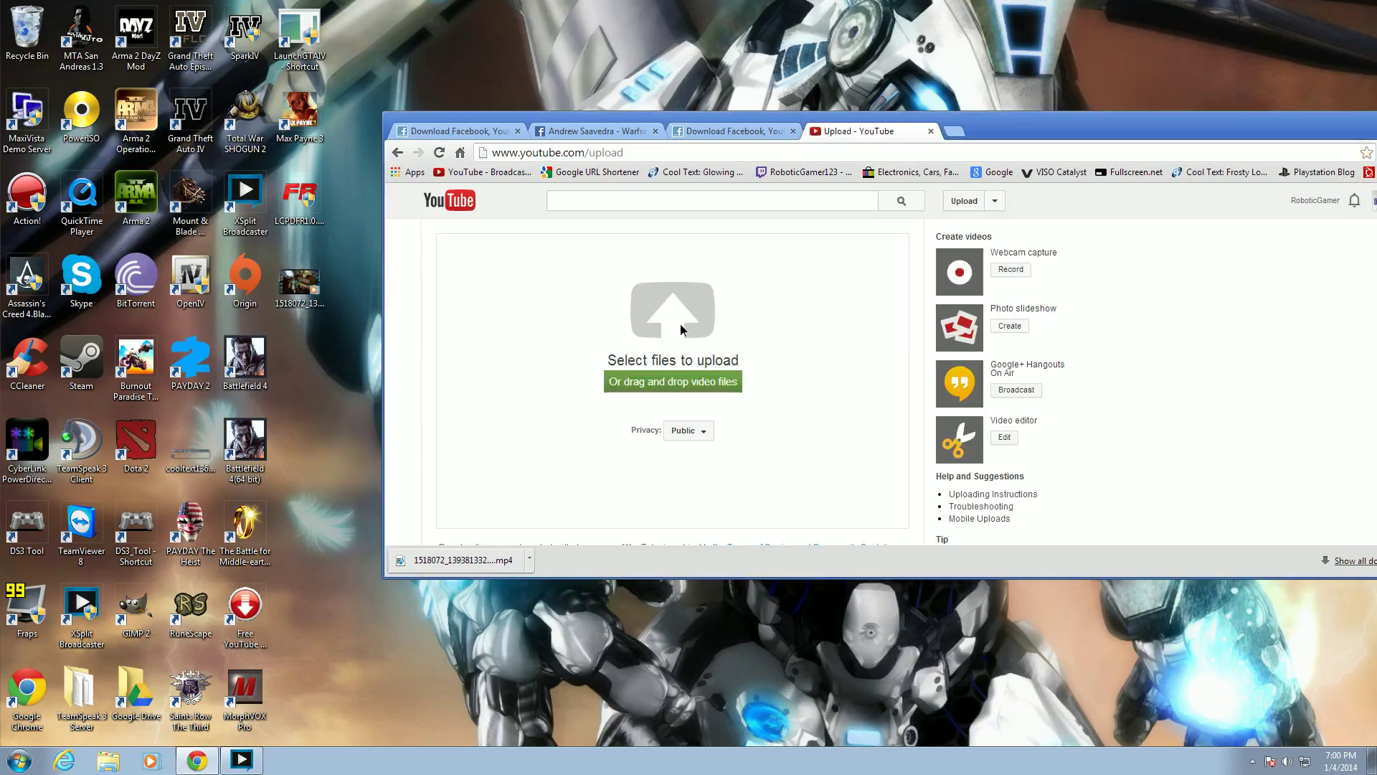
pyautogui.moveTo(299, 284); pyautogui.dragTo(680, 324)
pyautogui.click(293, 289)
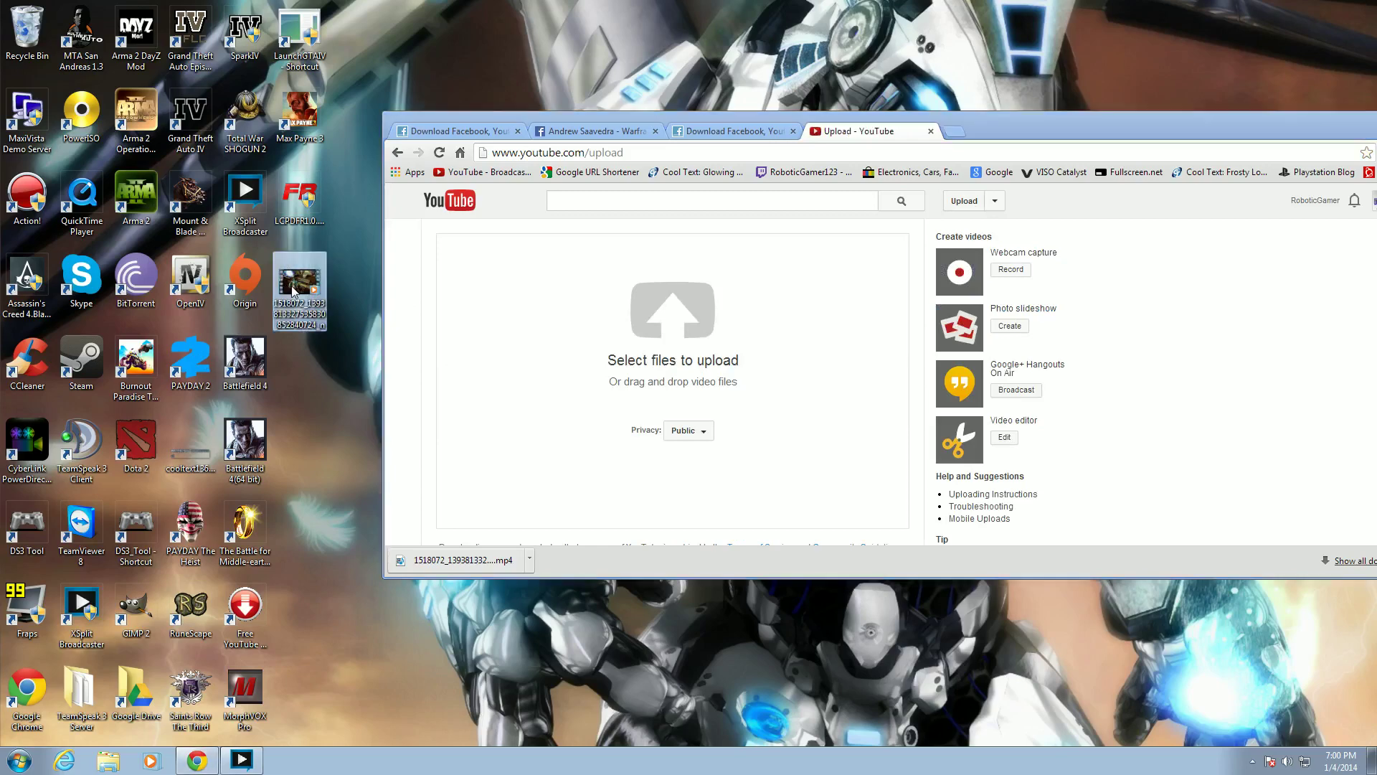
# Close the YouTube upload, extra downvids and Facebook video tabs.
pyautogui.click(931, 131)
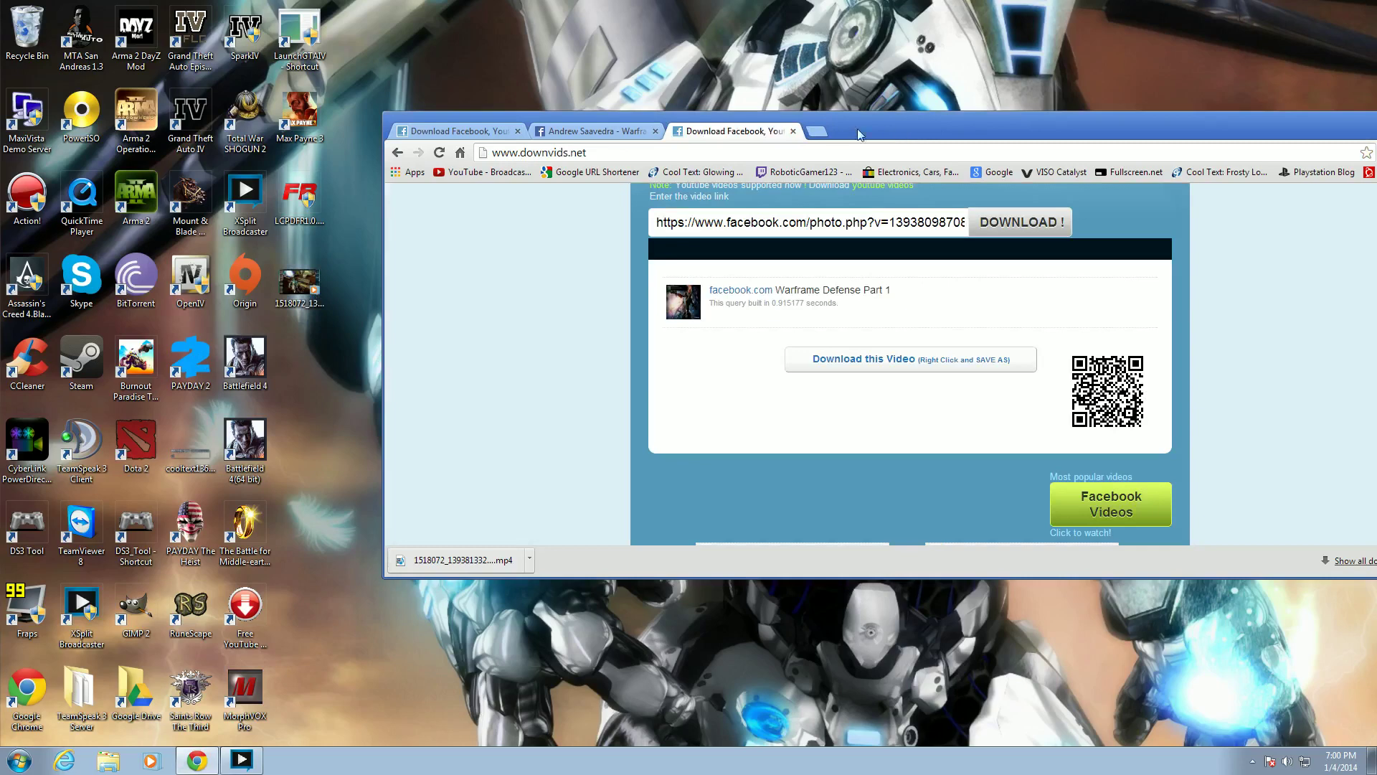
pyautogui.click(793, 131)
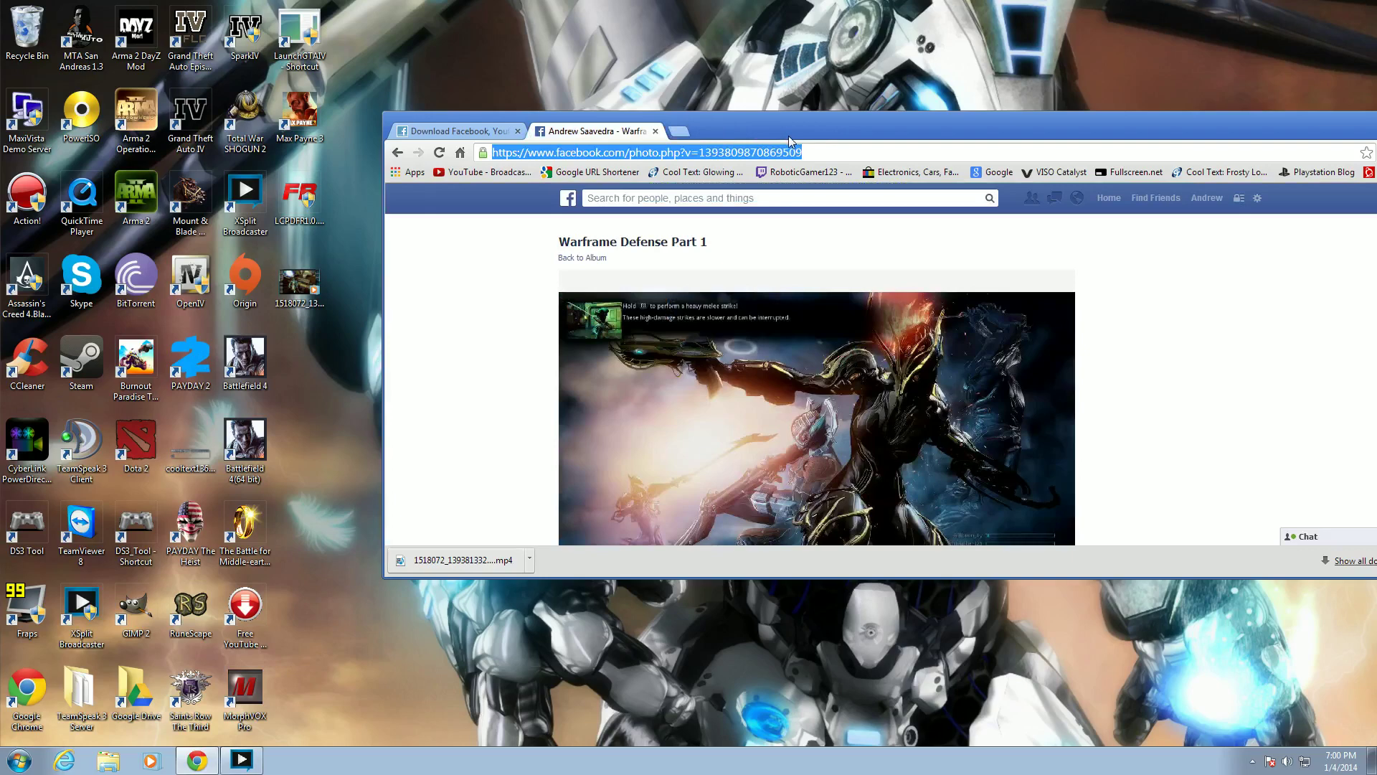
pyautogui.click(655, 131)
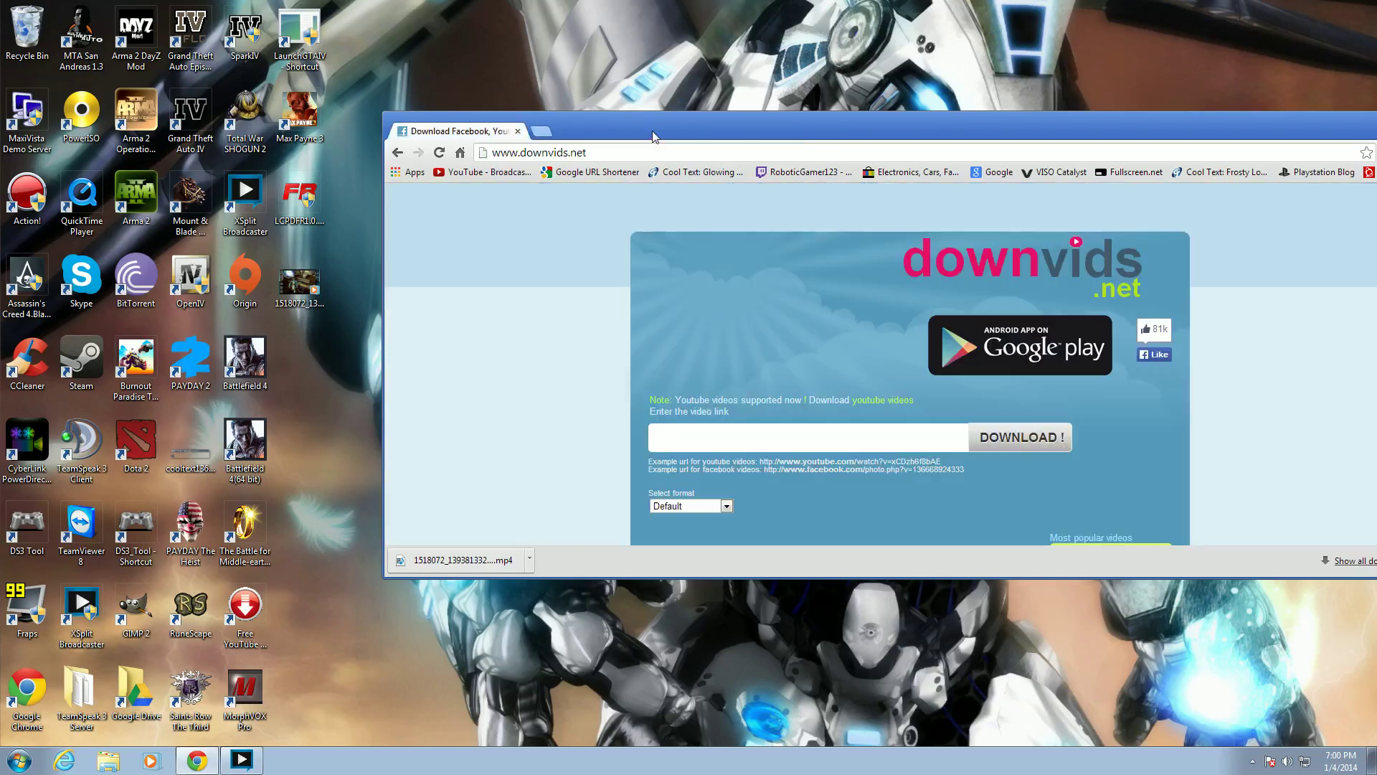